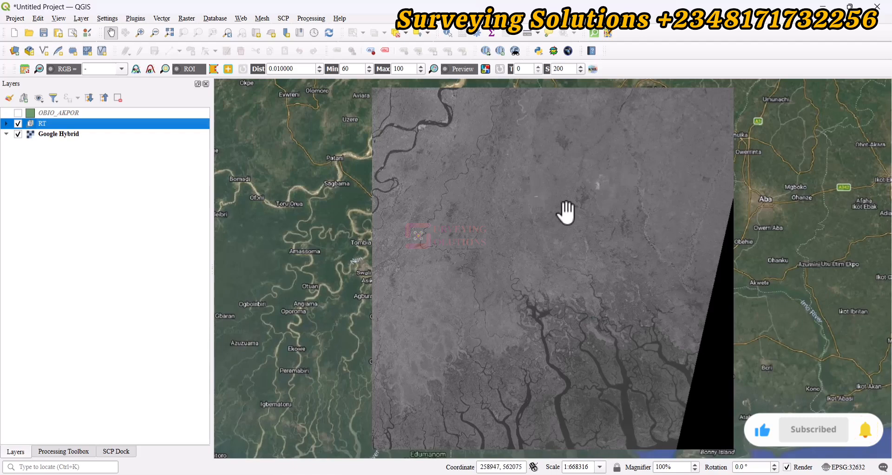
Step: Show the OBIO_AKPOR boundary layer and zoom the map to its extent
left_click(18, 112)
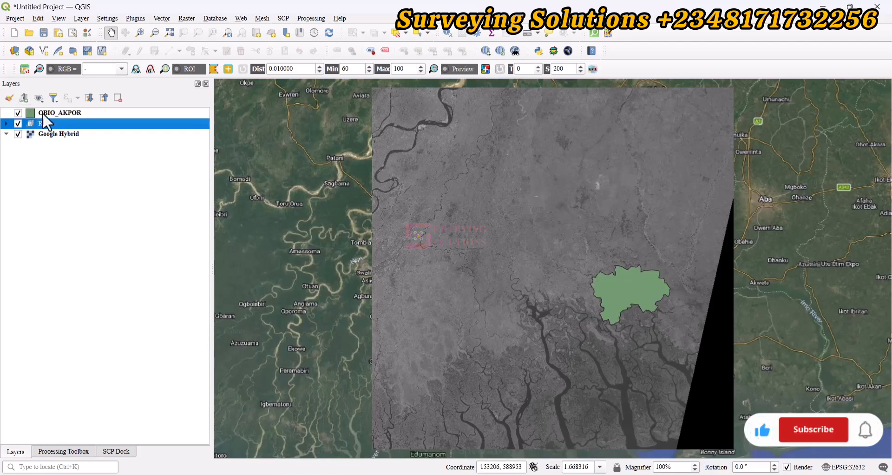
right_click(43, 114)
left_click(88, 125)
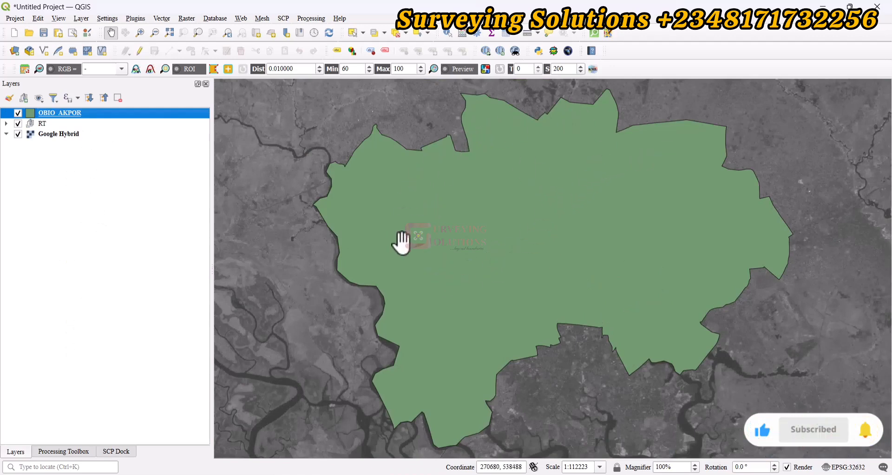
Step: Open the Semi-Automatic Classification Plugin's band set and clear all bands from it
left_click(283, 19)
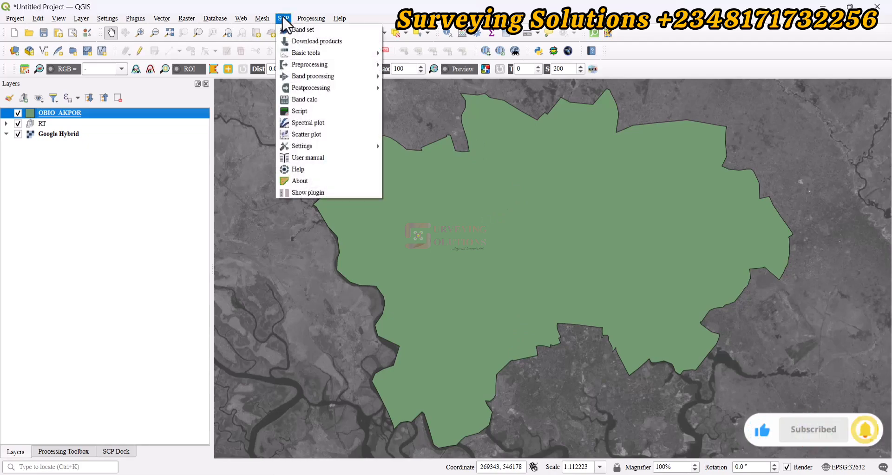
left_click(295, 29)
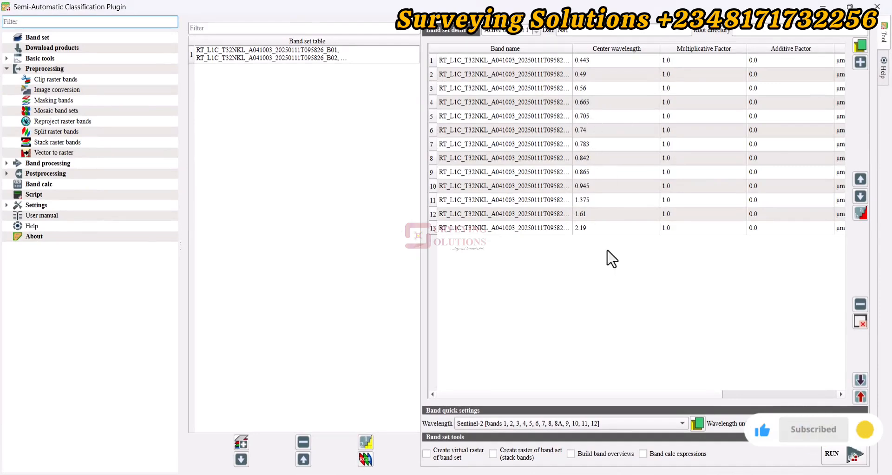
left_click(860, 322)
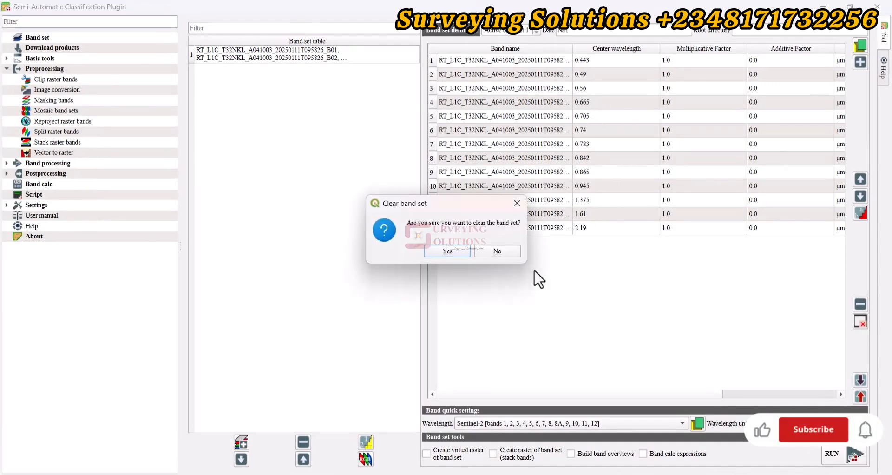
left_click(440, 249)
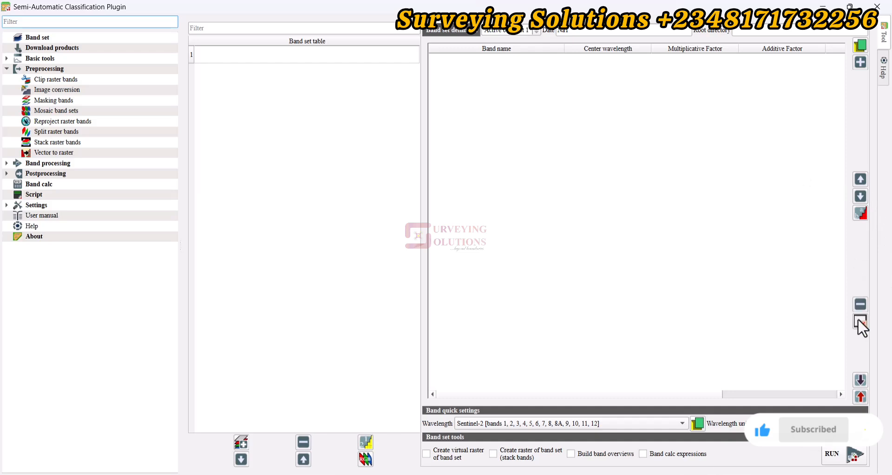
Step: Add all RT bands B01 to B12 and B8A to the band set, excluding Google Hybrid, with Sentinel-2 wavelengths
left_click(860, 60)
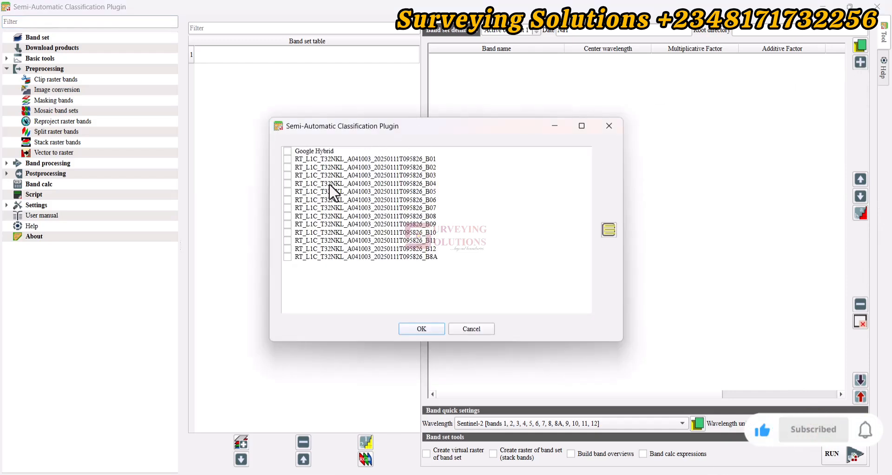
left_click(306, 154)
left_click(286, 150)
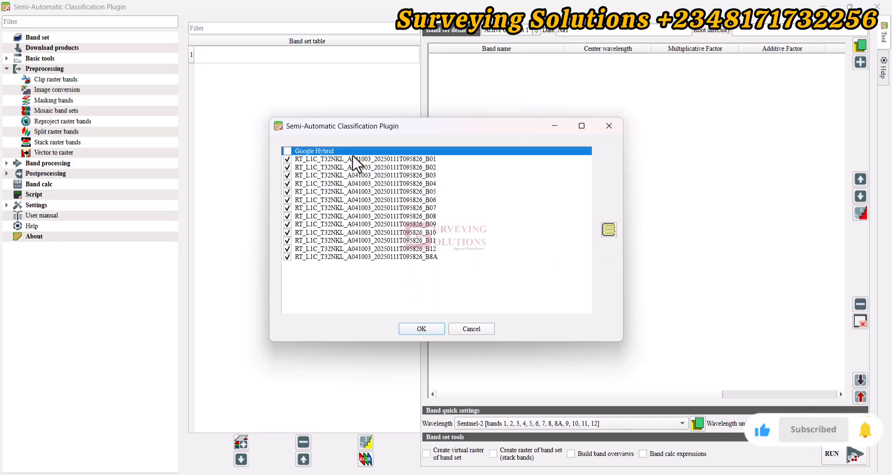
left_click(419, 329)
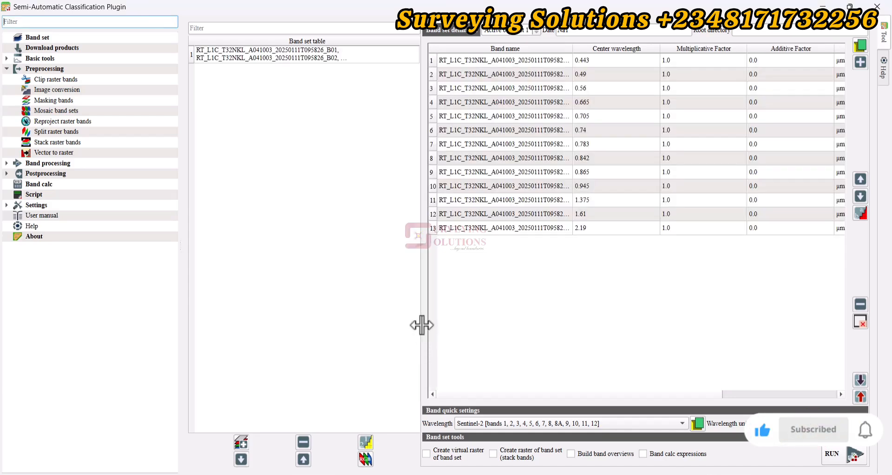
left_click(469, 421)
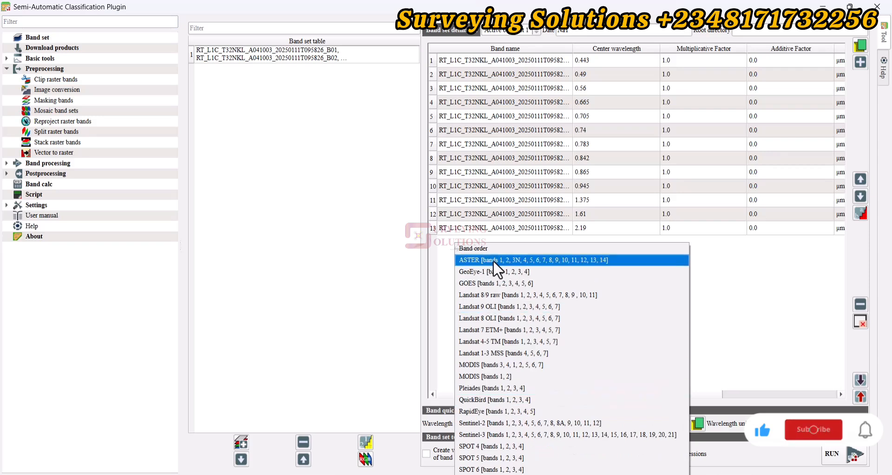
left_click(489, 423)
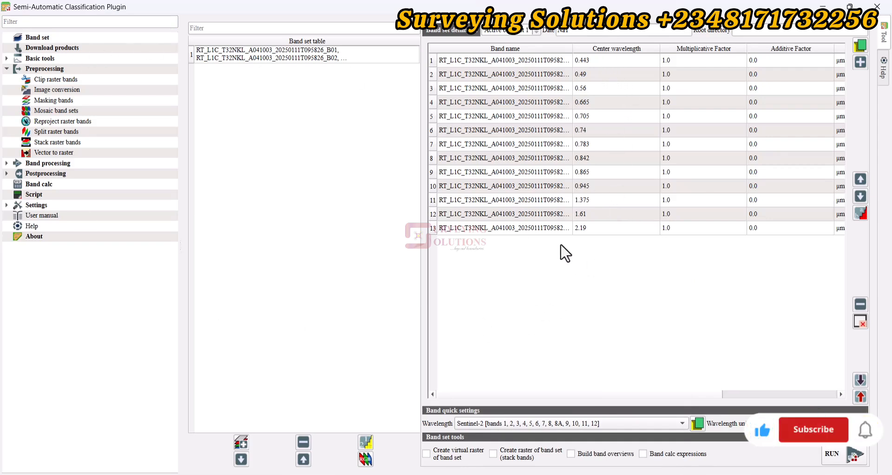
Step: Clip the raster bands of band set 1 to the OBIO_AKPOR vector with prefix clip_, saving into the NDVI_Sentinel2 folder's Clipped subfolder
left_click(7, 69)
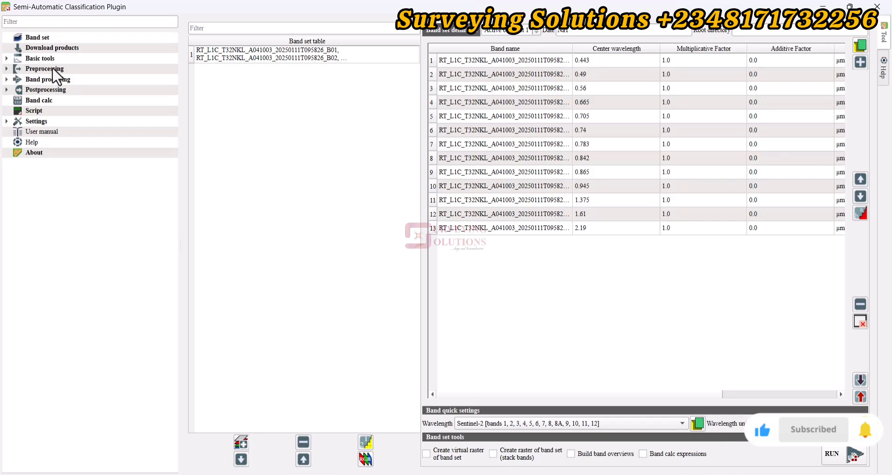
left_click(7, 69)
left_click(64, 80)
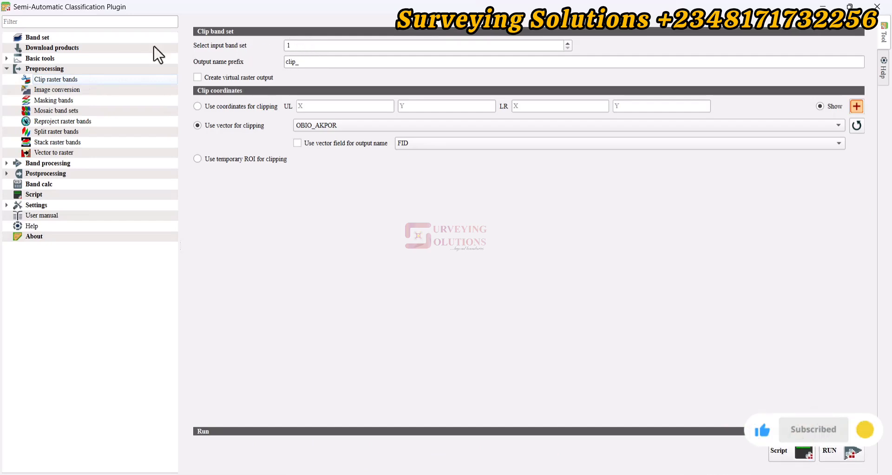
left_click(74, 39)
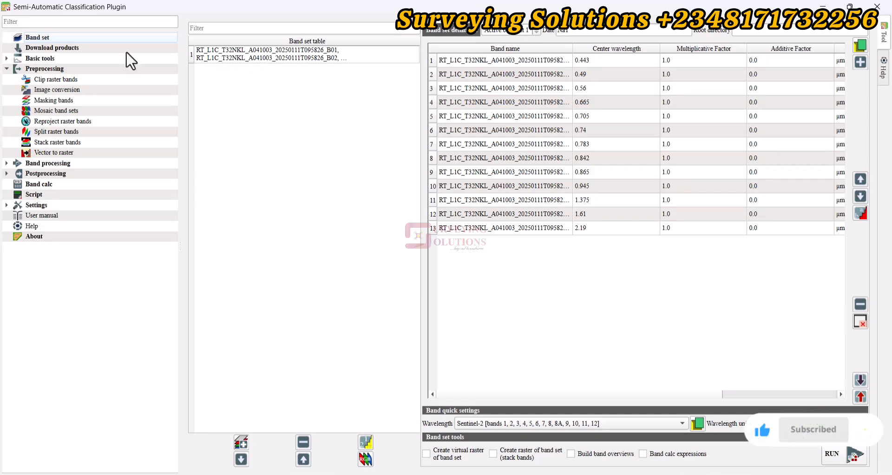
left_click(52, 80)
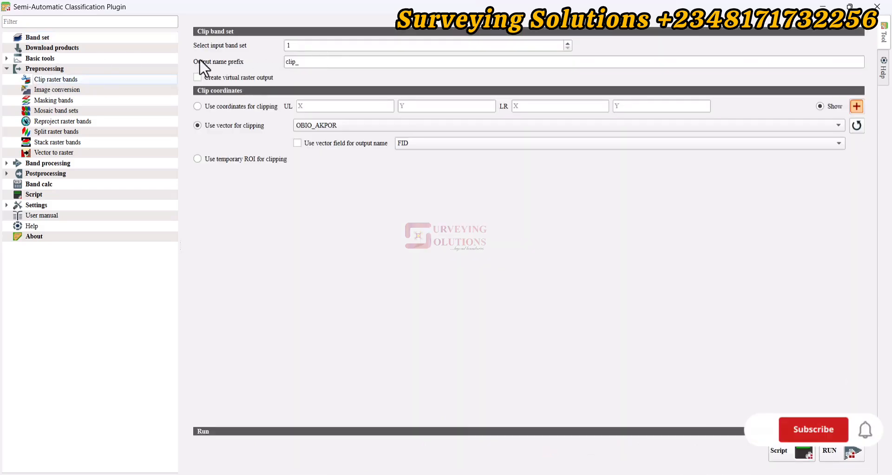
left_click(308, 62)
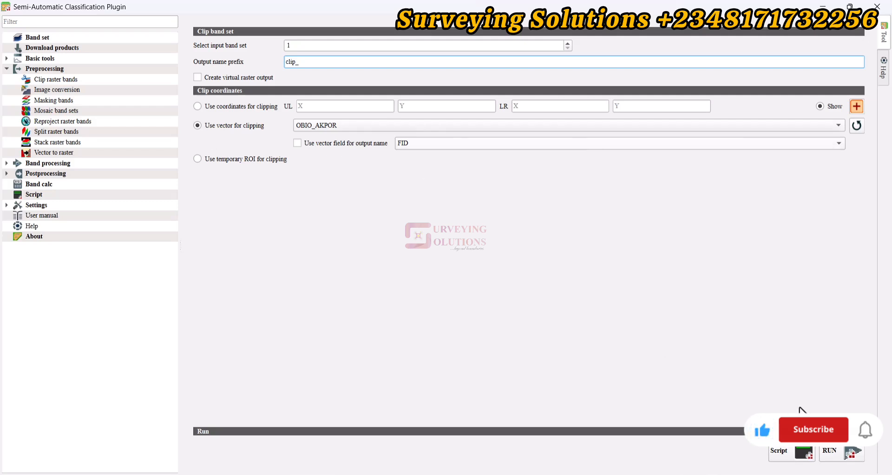
left_click(843, 458)
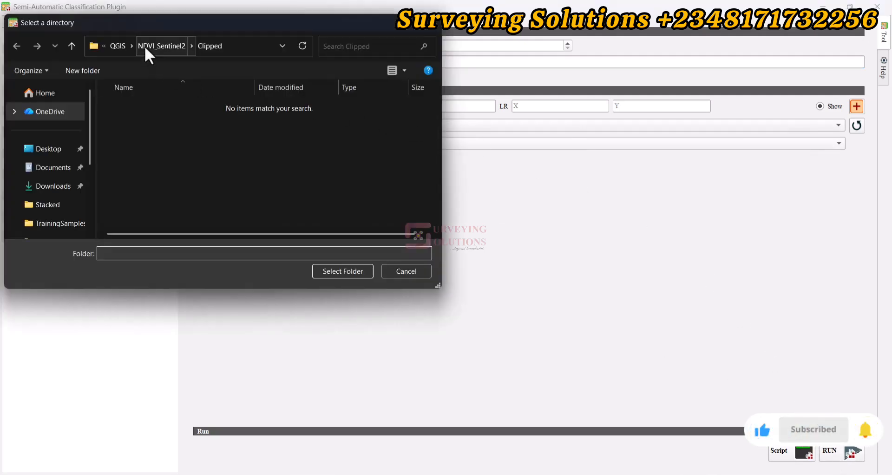
left_click(161, 45)
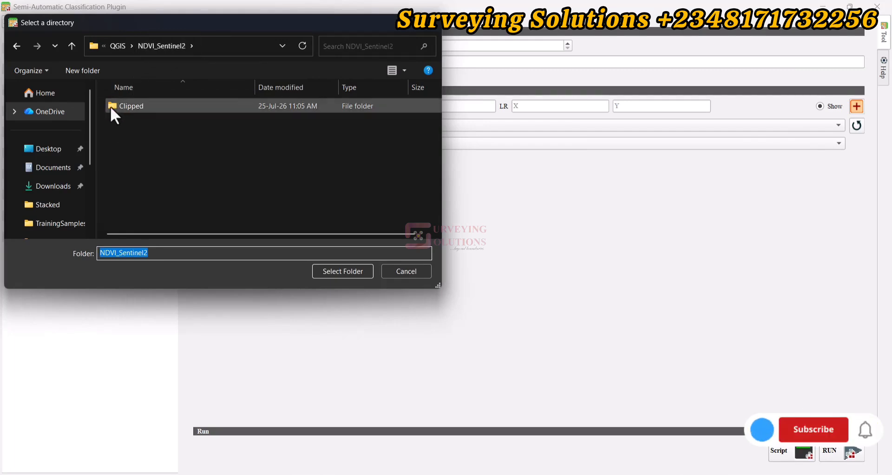
left_click(137, 105)
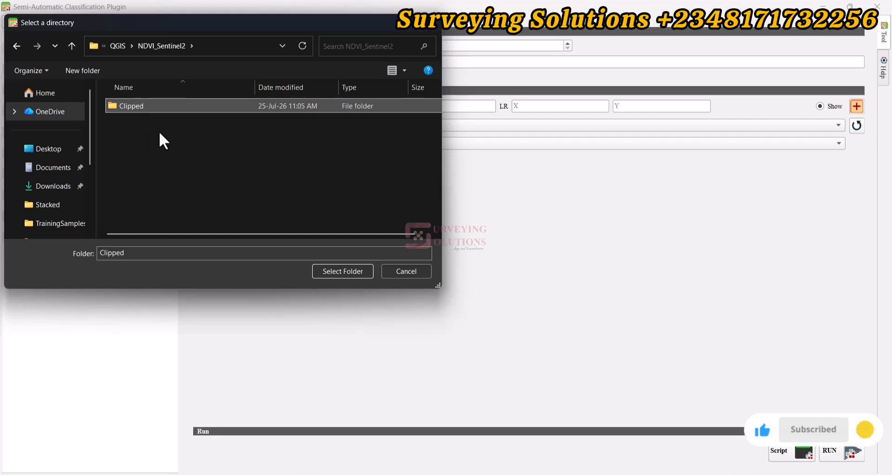
left_click(346, 271)
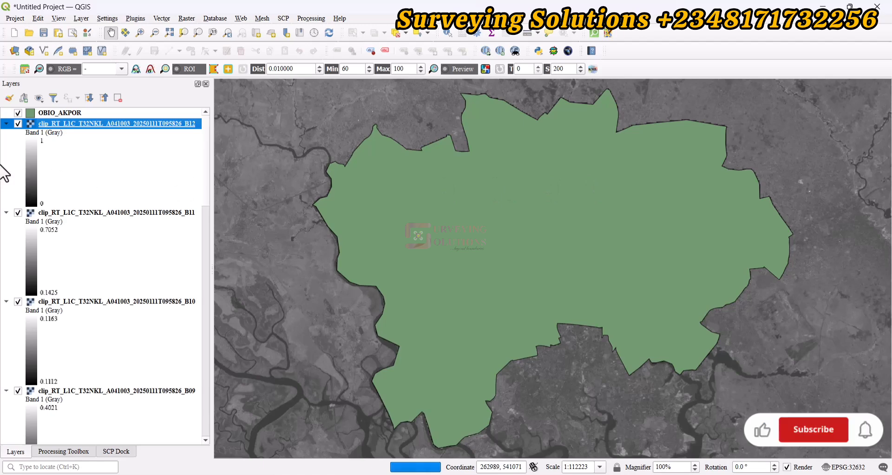
Step: Collapse the legends of clipped bands B12, B11 and B10, and hide the RT group
left_click(6, 124)
left_click(6, 134)
left_click(6, 143)
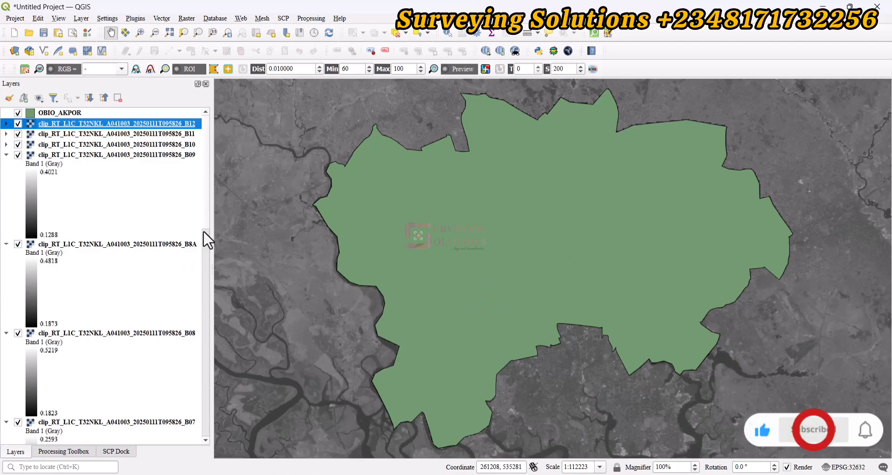
left_click_drag(205, 205, 207, 446)
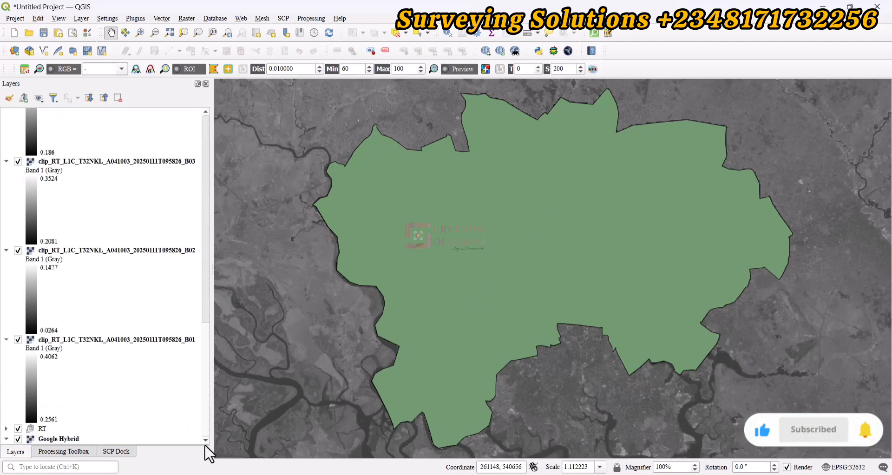
left_click(18, 427)
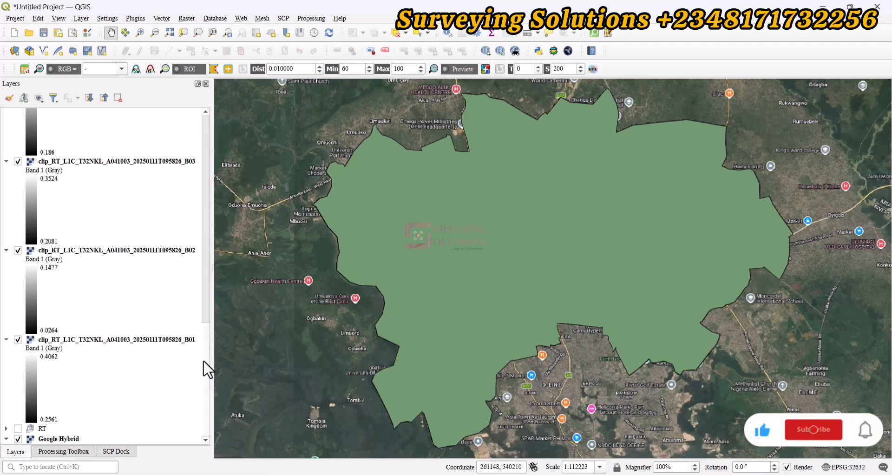
Step: Collapse the legends of the remaining clipped bands, B09 through B01, and hide the OBIO_AKPOR layer
scroll(205, 338, "up", 15)
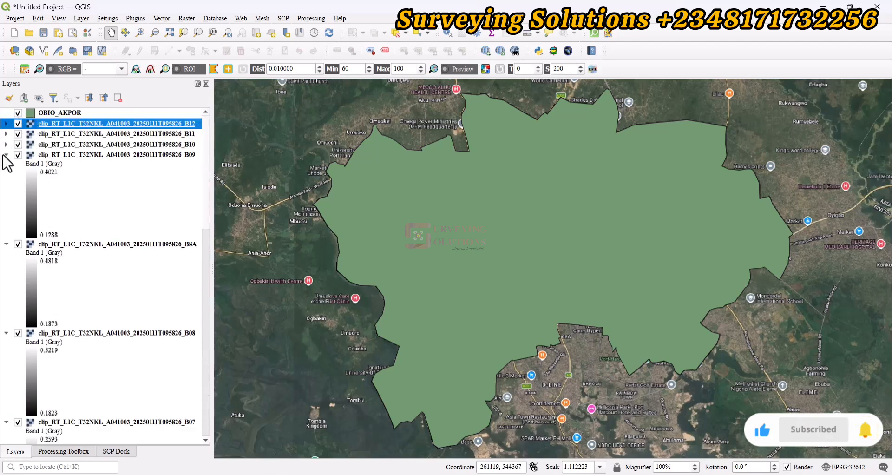
left_click(5, 155)
left_click(5, 165)
left_click(5, 176)
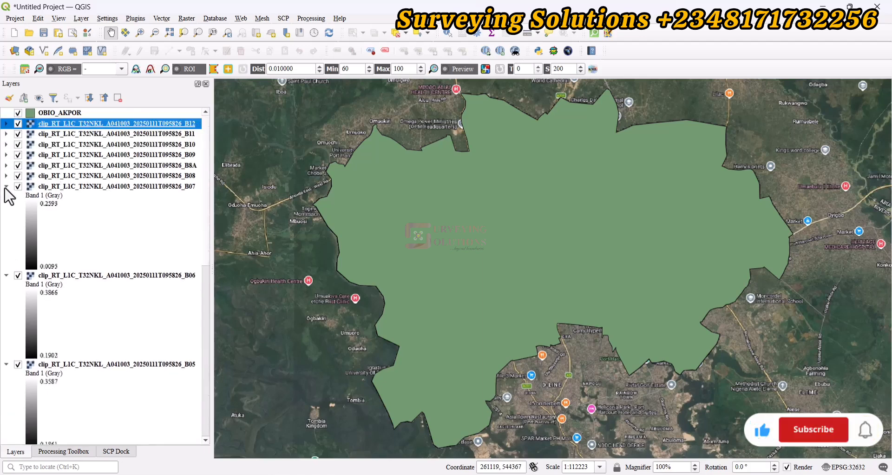
left_click(5, 185)
left_click(5, 197)
left_click(6, 207)
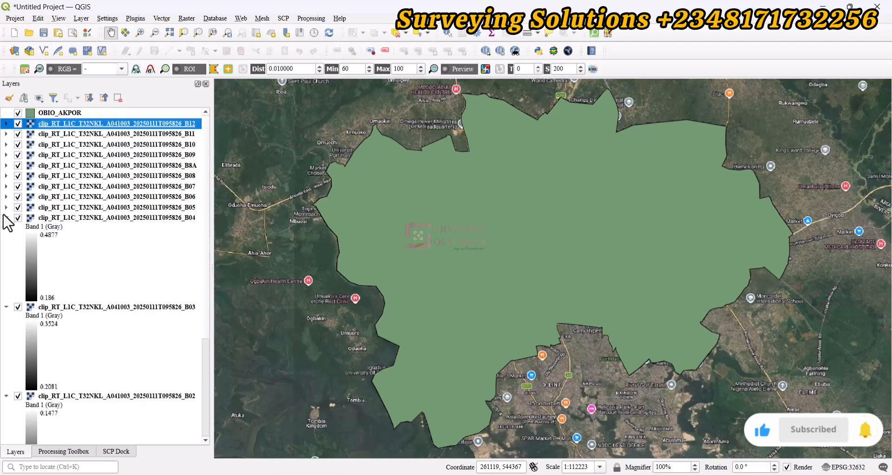
left_click(5, 217)
left_click(6, 228)
left_click(5, 238)
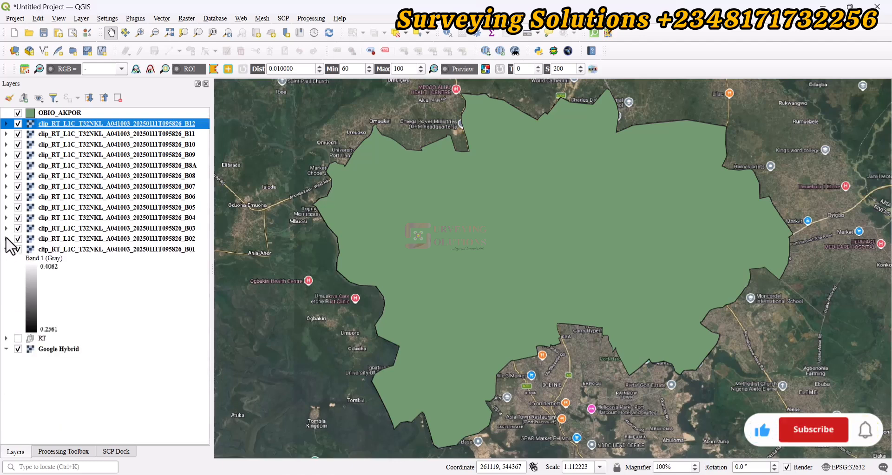
left_click(6, 248)
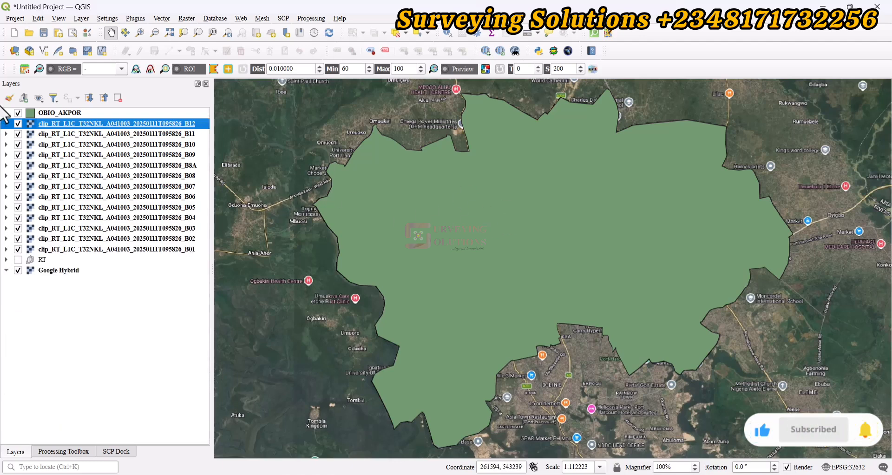
left_click(18, 113)
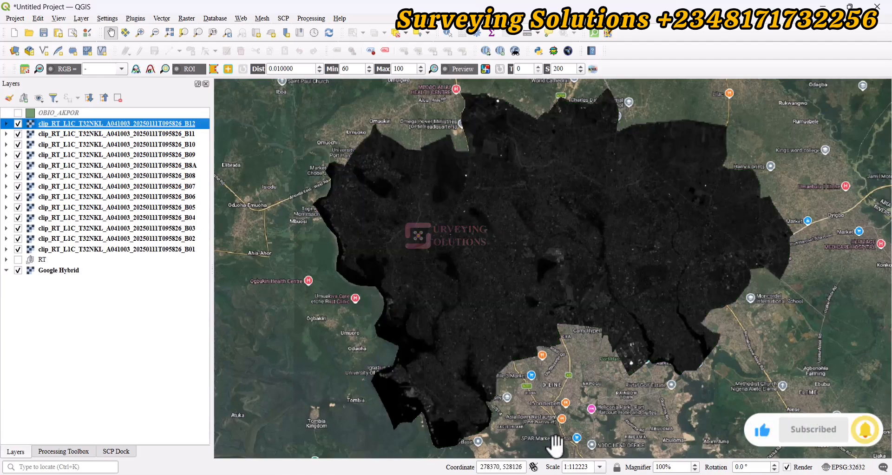
Step: Switch to the VegIndices document in Word, copy the NDVI expression (B8 - B4) / (B8 + B4), and return to QGIS
left_click(613, 441)
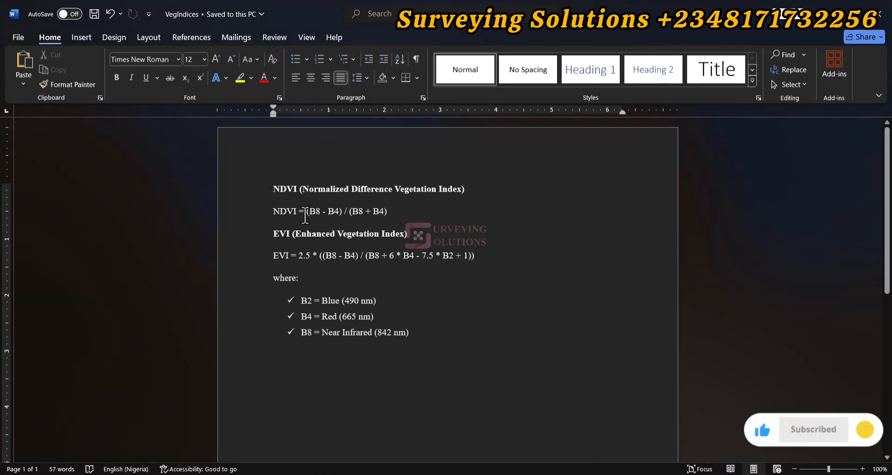
left_click_drag(316, 211, 388, 211)
key("ctrl+c")
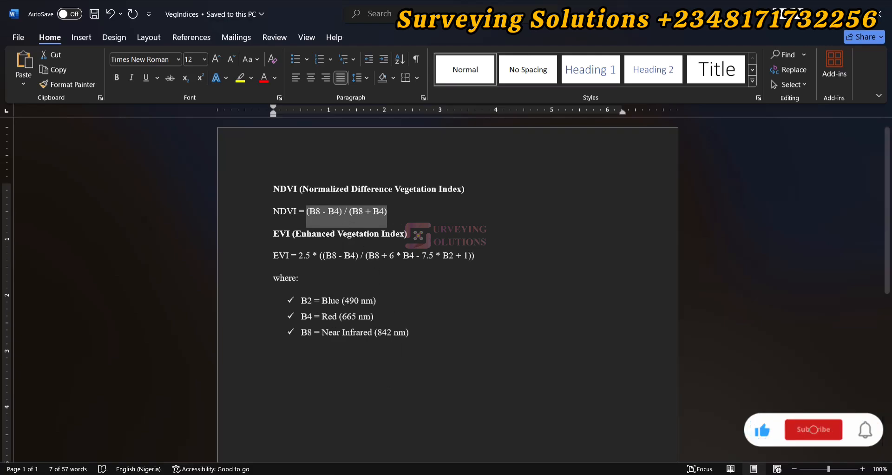
left_click(433, 473)
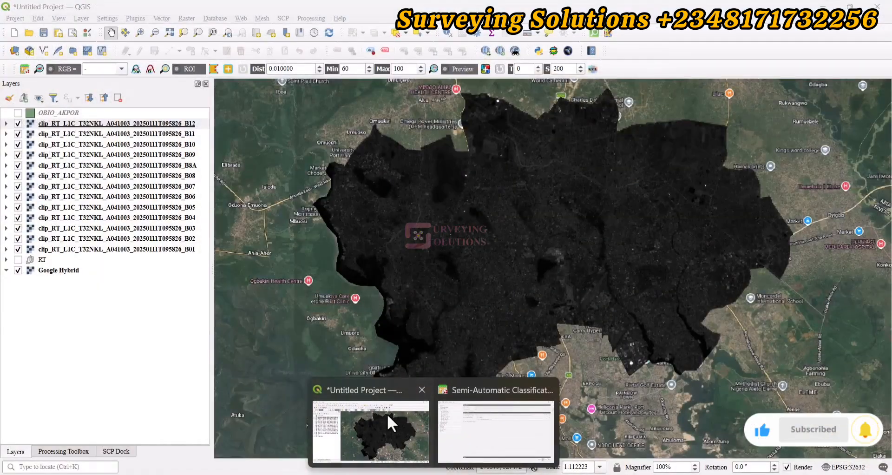
left_click(387, 415)
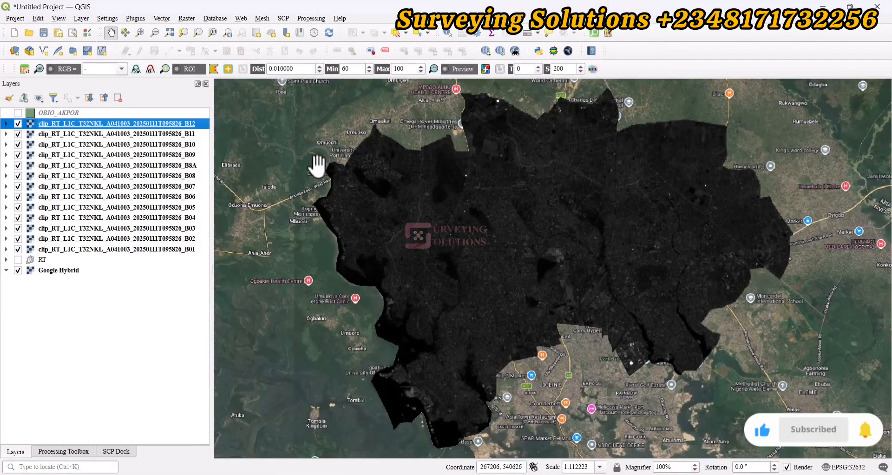
Step: Open the Raster Calculator and paste (B8 - B4) / (B8 + B4) as the expression
left_click(187, 18)
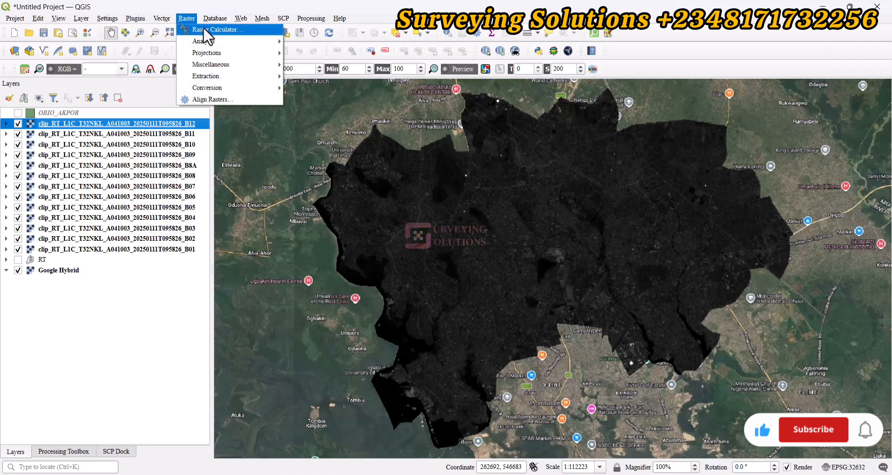
left_click(203, 27)
right_click(318, 330)
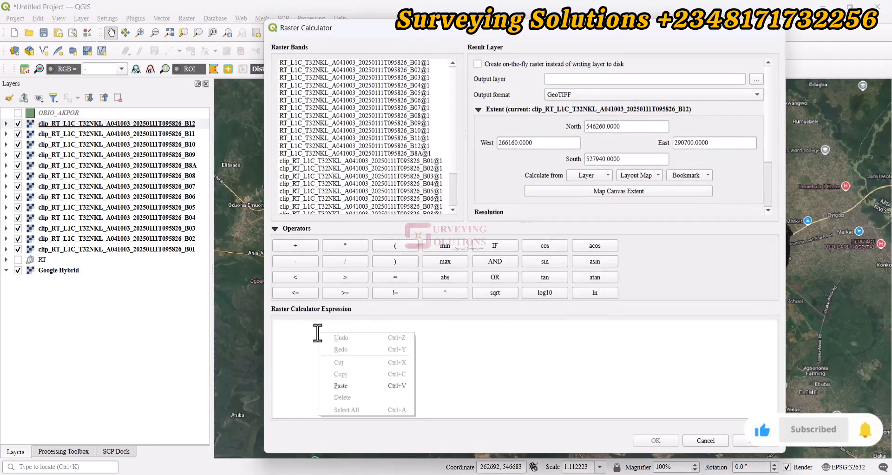
left_click(341, 387)
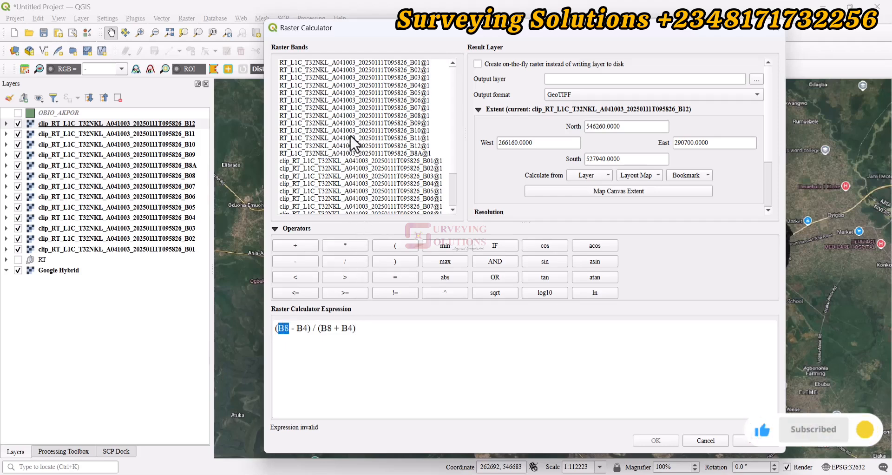
Step: Replace B8 and B4 in the expression's numerator with the clipped B08@1 and B04@1 raster bands
scroll(350, 135, "down", 2)
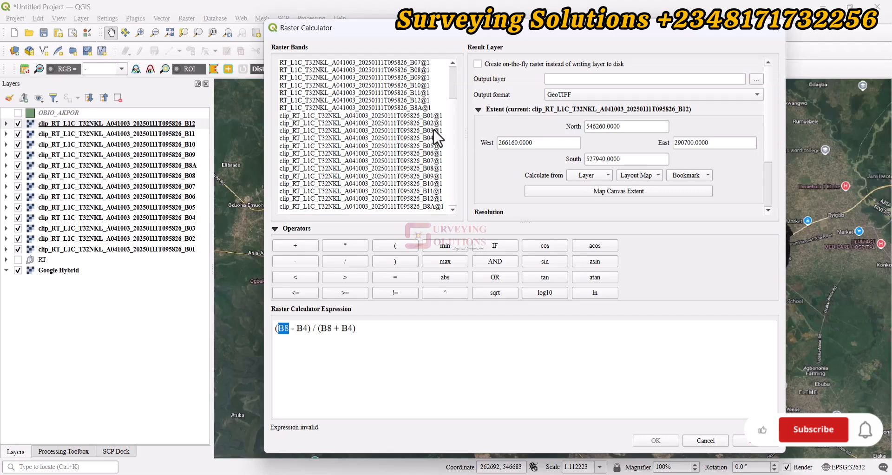
left_click(332, 169)
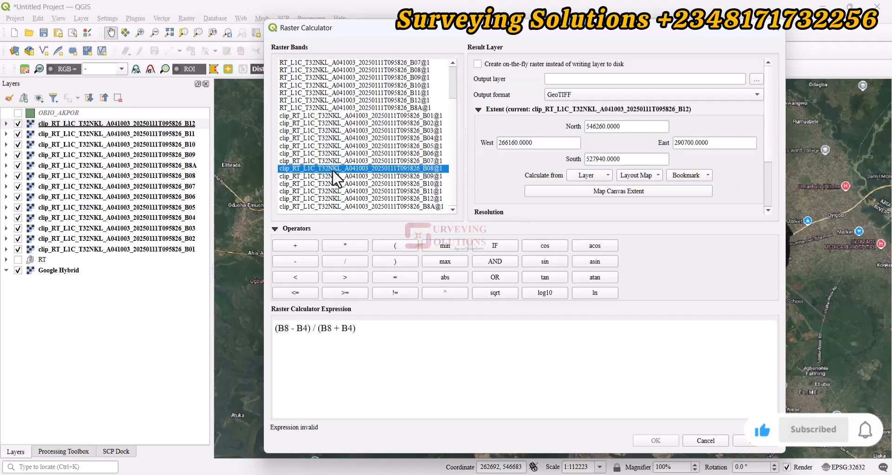
double_click(333, 169)
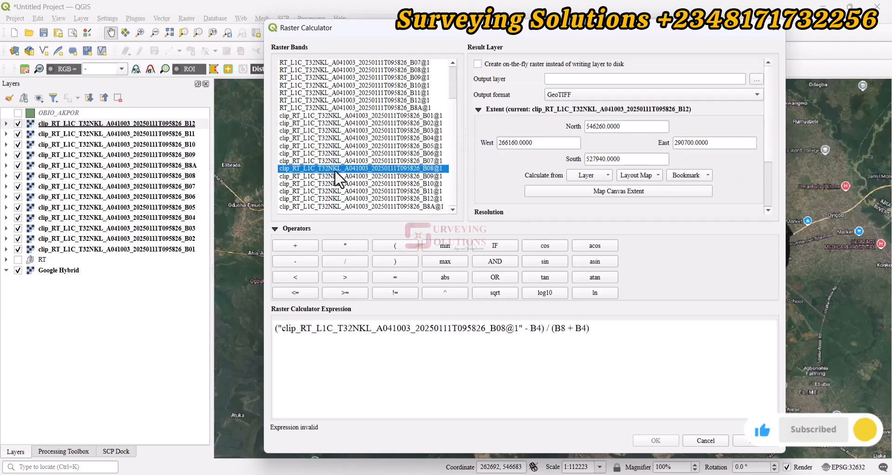
double_click(535, 327)
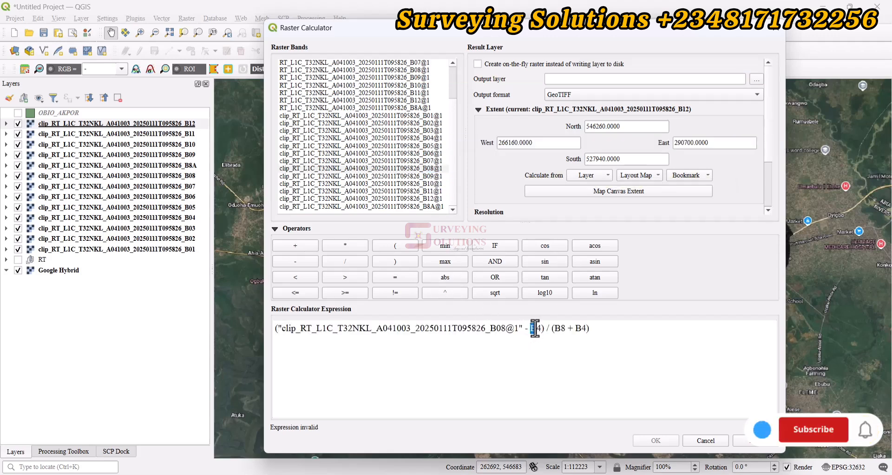
left_click(361, 138)
double_click(362, 137)
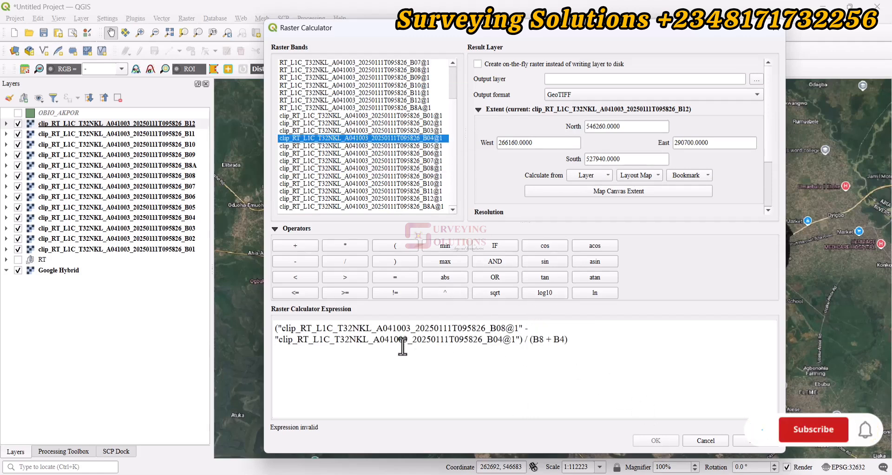
Step: Replace B8 and B4 in the expression's denominator with the clipped B08@1 and B04@1 raster bands
double_click(537, 339)
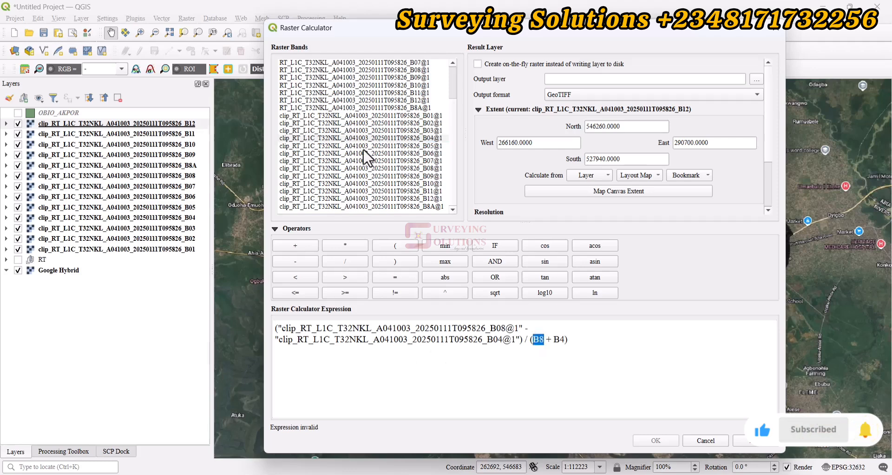
double_click(356, 168)
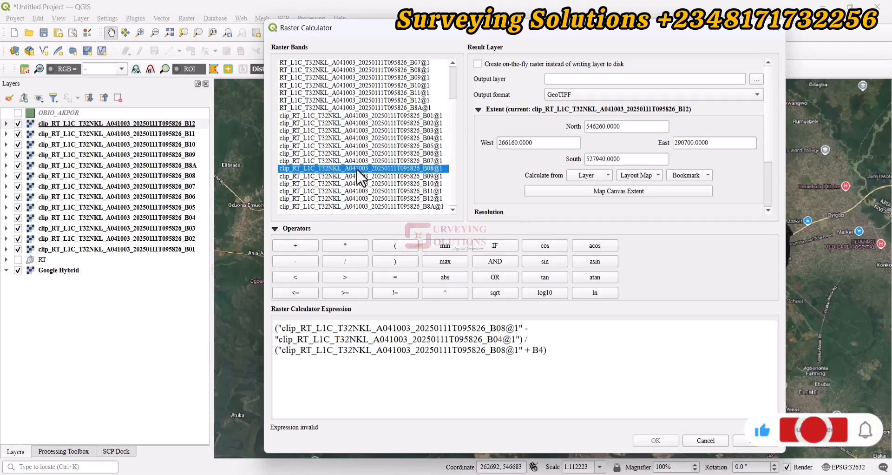
double_click(536, 350)
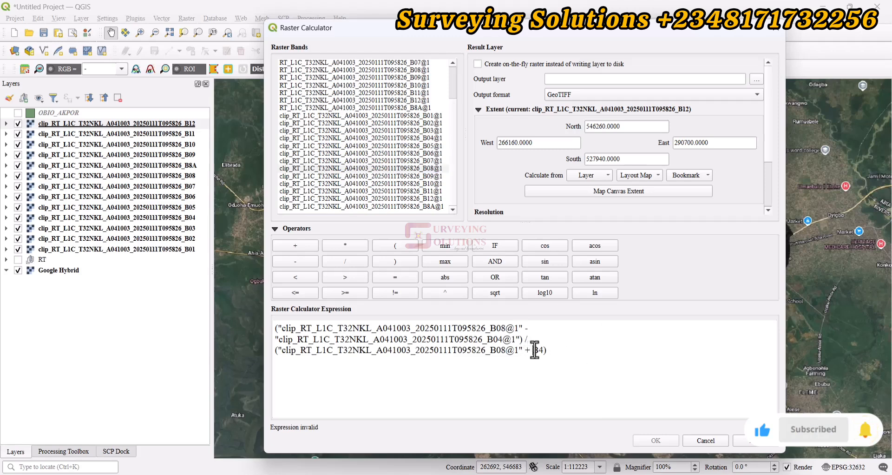
double_click(377, 138)
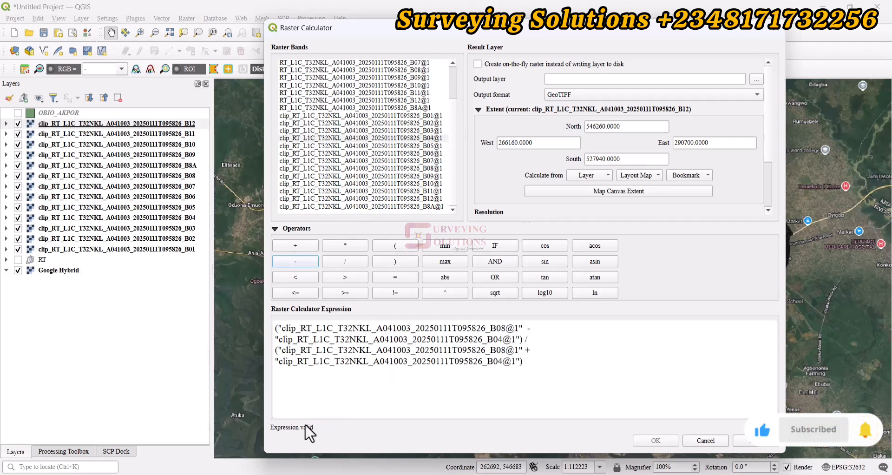
Step: Set the output layer to a file named NDVI in the NDVI_Sentinel2 folder and run the calculation
left_click(756, 79)
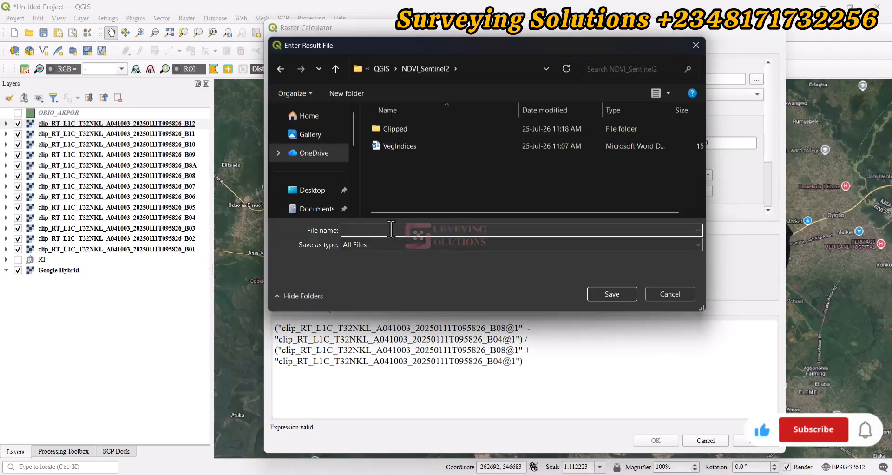
type("NDVI")
key("Return")
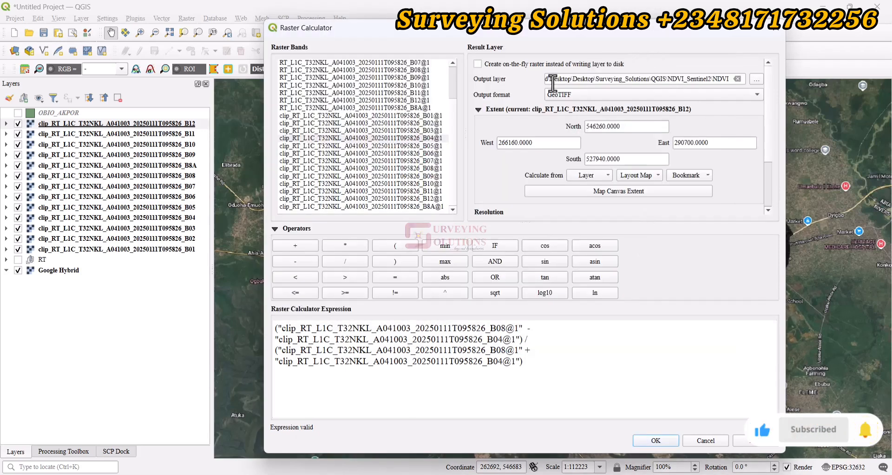
left_click(654, 441)
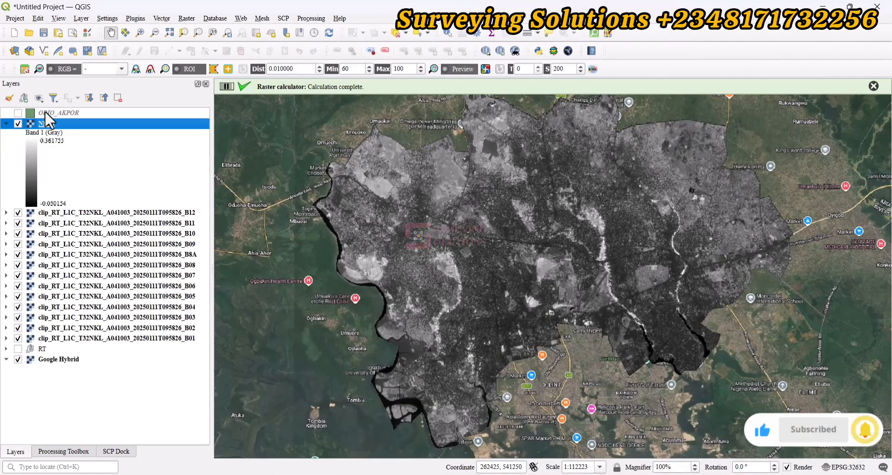
Step: Style the NDVI layer as singleband pseudocolor in Quantile mode, apply it, and close the layer properties after viewing the map
double_click(46, 121)
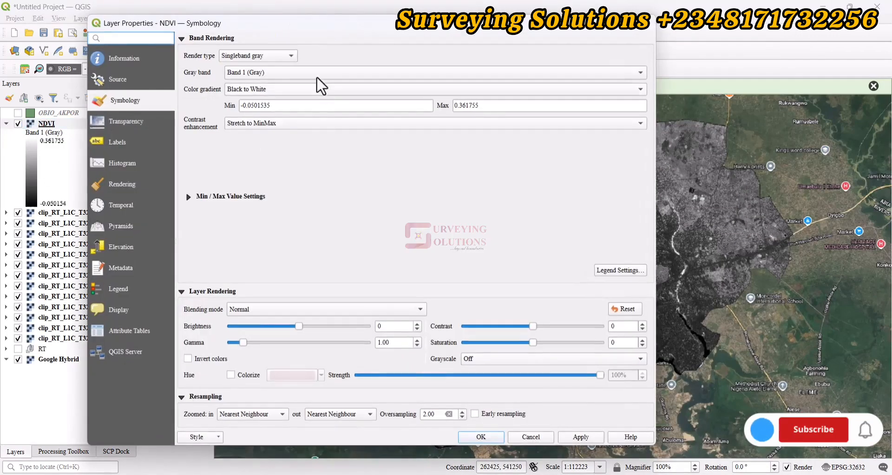
left_click(233, 54)
left_click(235, 66)
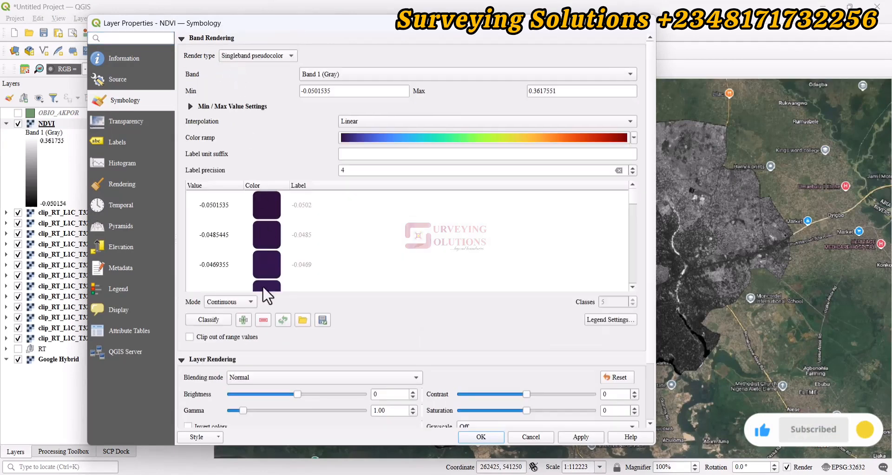
left_click(228, 301)
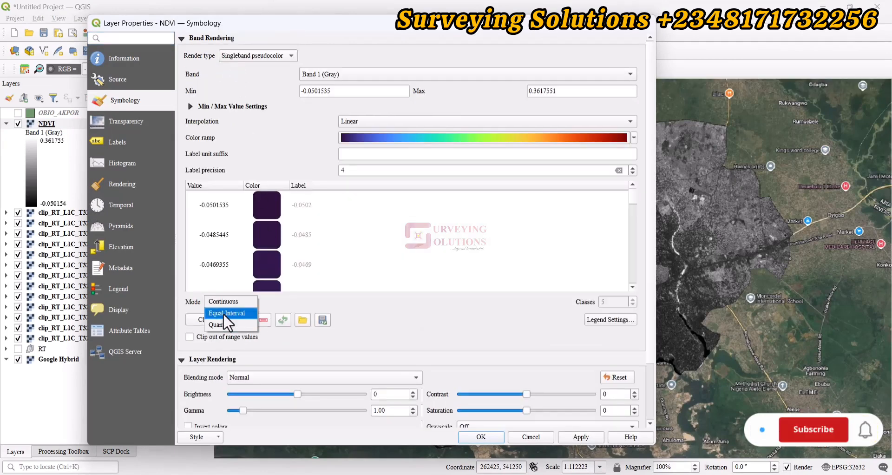
left_click(218, 325)
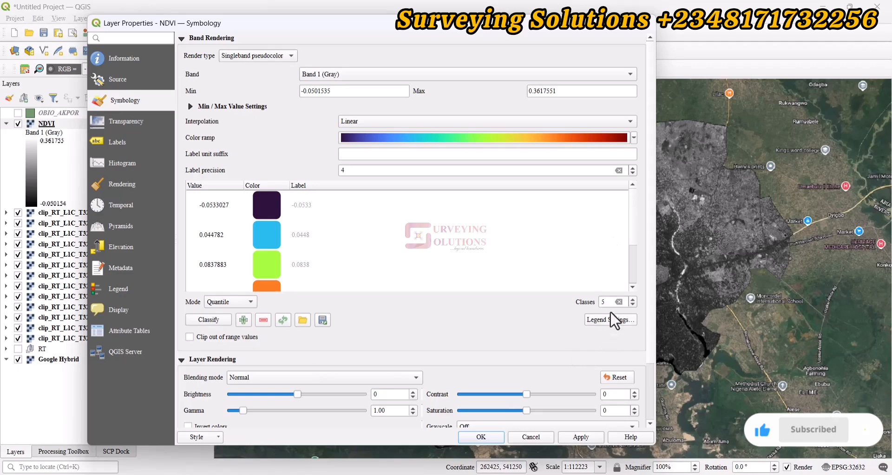
left_click(577, 435)
left_click_drag(380, 29, 505, 460)
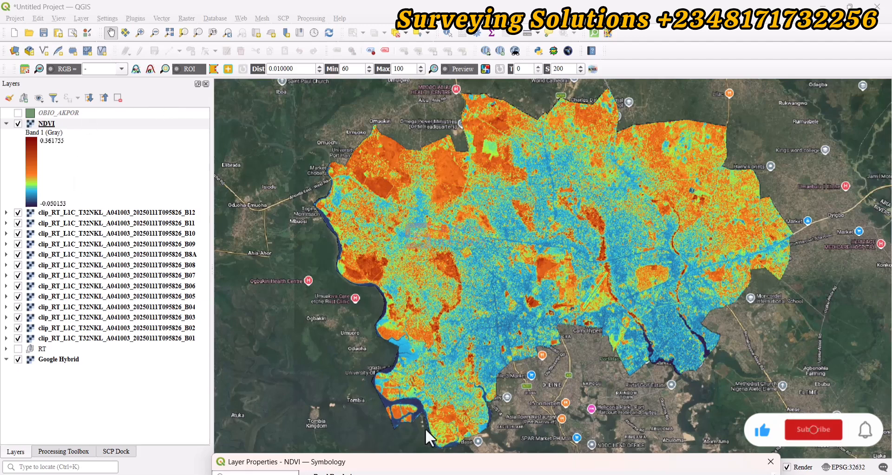
left_click_drag(421, 461, 416, 125)
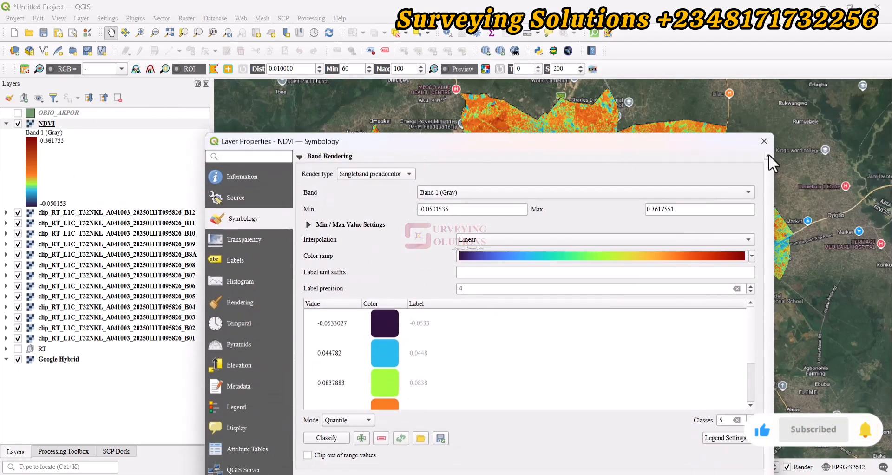
left_click(763, 141)
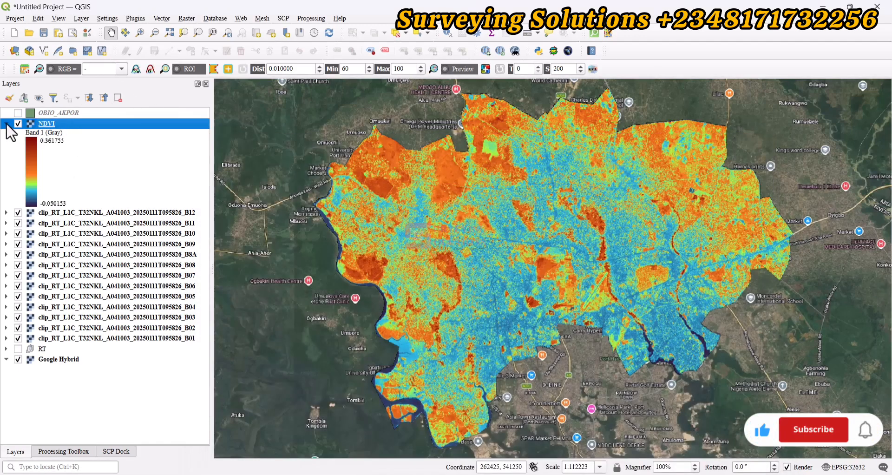
Step: Hide all clipped band layers, B12 through B01, and switch the NDVI layer off and on against the basemap
left_click(19, 335)
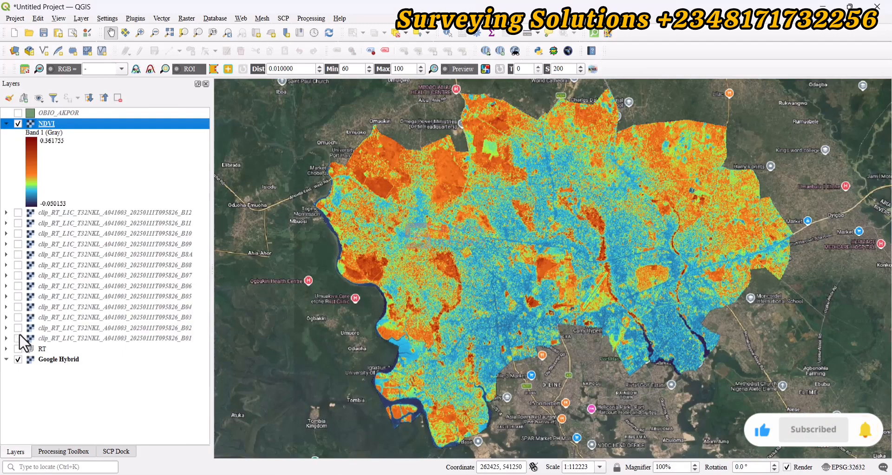
left_click(18, 124)
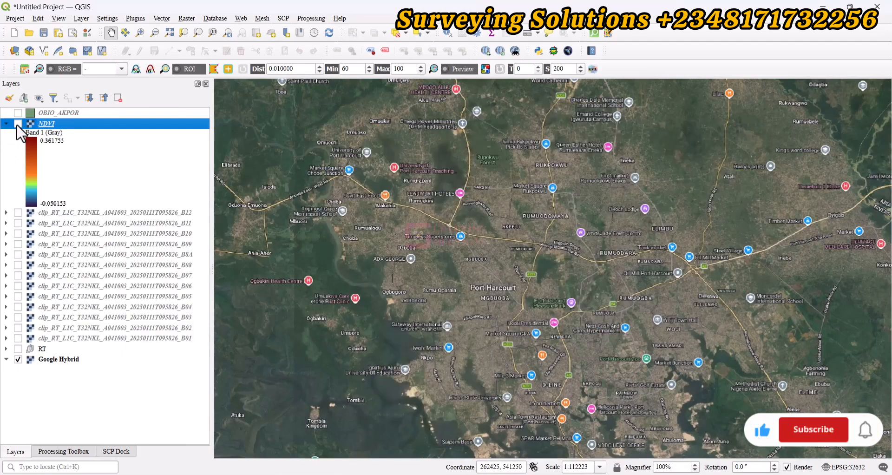
left_click(18, 124)
Step: Compare the NDVI layer with the Google Hybrid imagery over the northwestern vegetated area by toggling NDVI visibility
scroll(464, 174, "up", 2)
left_click_drag(363, 174, 475, 256)
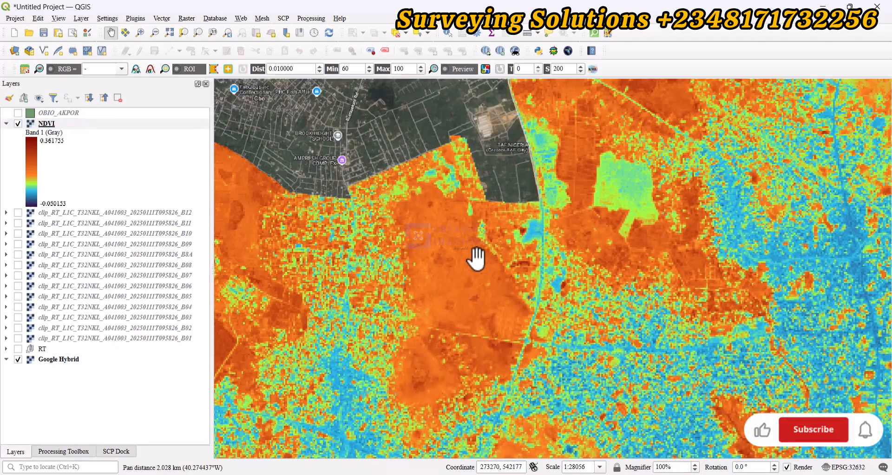
left_click(18, 123)
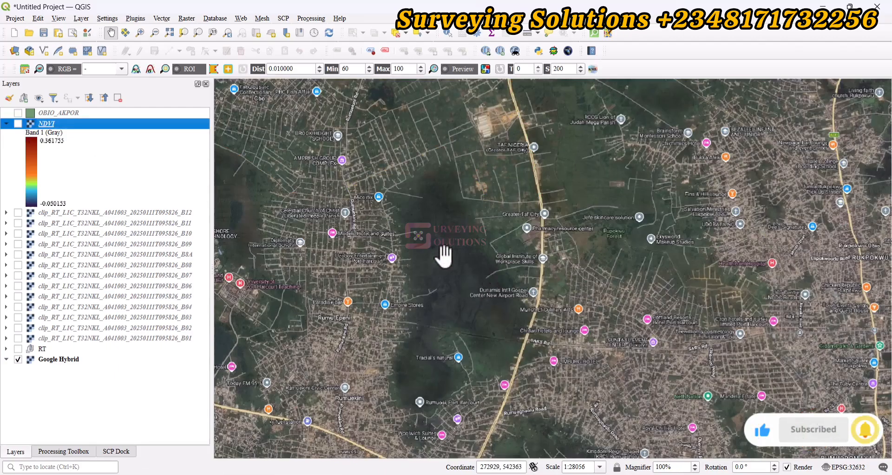
scroll(442, 253, "up", 1)
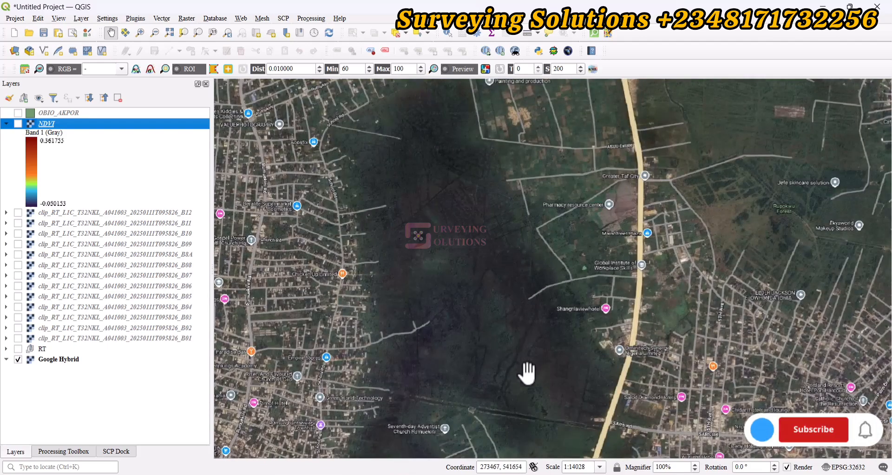
left_click_drag(508, 404, 510, 338)
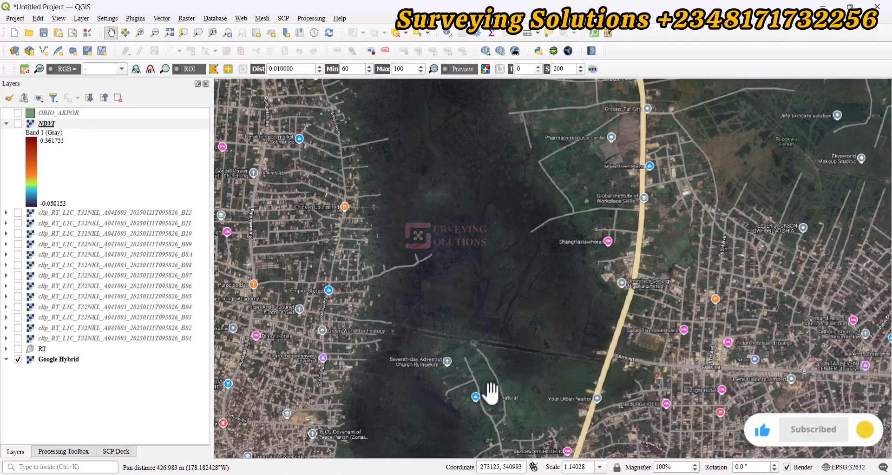
left_click(21, 122)
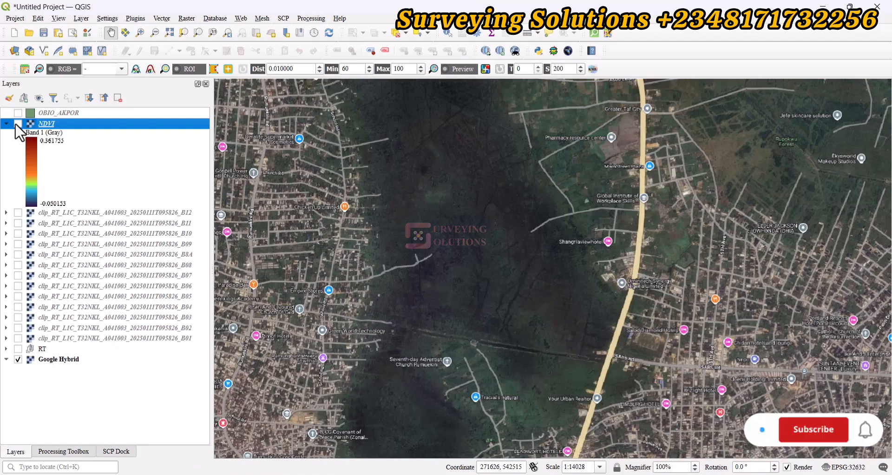
left_click(18, 123)
Step: Compare the NDVI layer with the Google Hybrid imagery over the triangular vegetated patch near the raster's centre
scroll(534, 236, "down", 2)
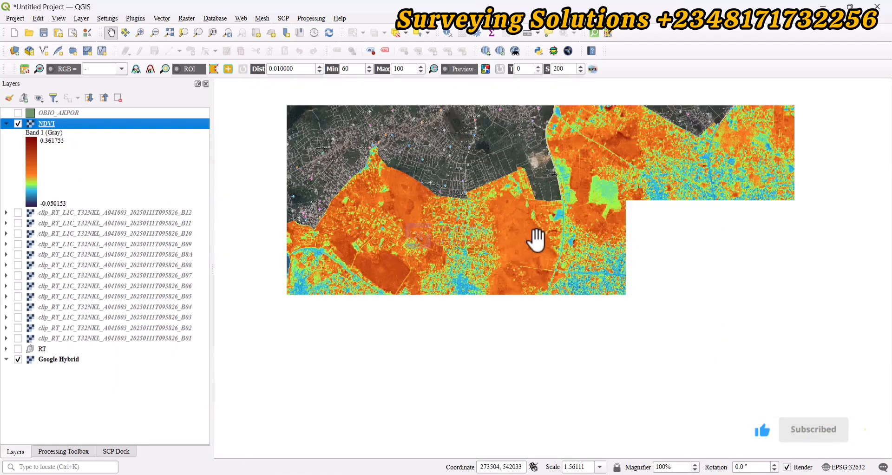
scroll(534, 219, "down", 1)
scroll(685, 340, "up", 1)
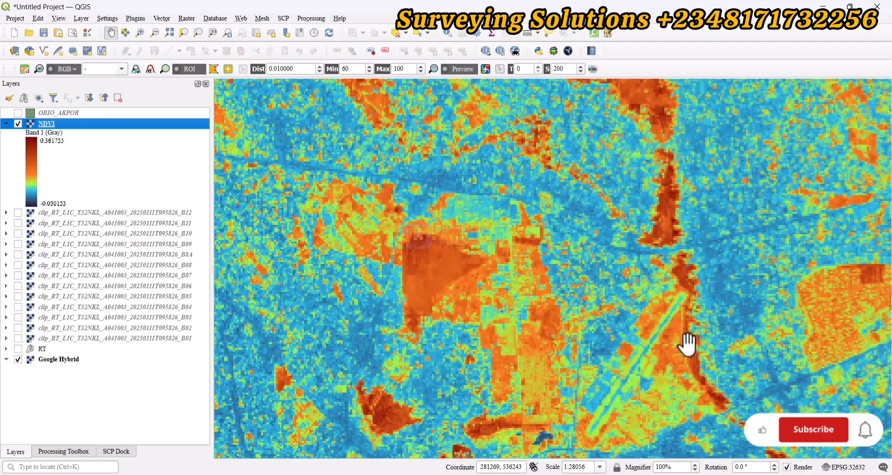
scroll(466, 294, "up", 1)
scroll(422, 259, "up", 1)
left_click_drag(417, 281, 461, 219)
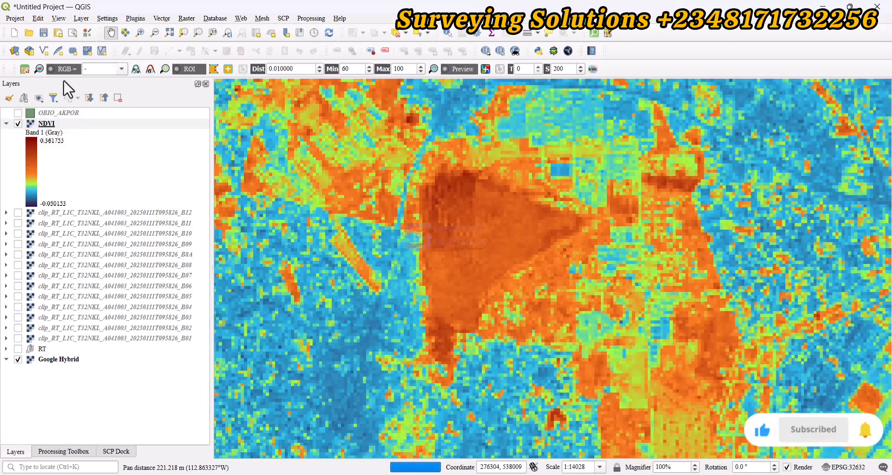
left_click(18, 123)
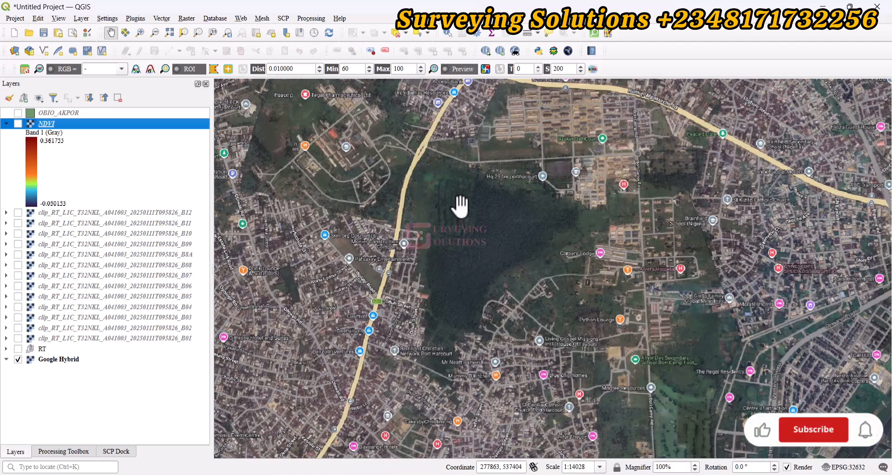
left_click(18, 123)
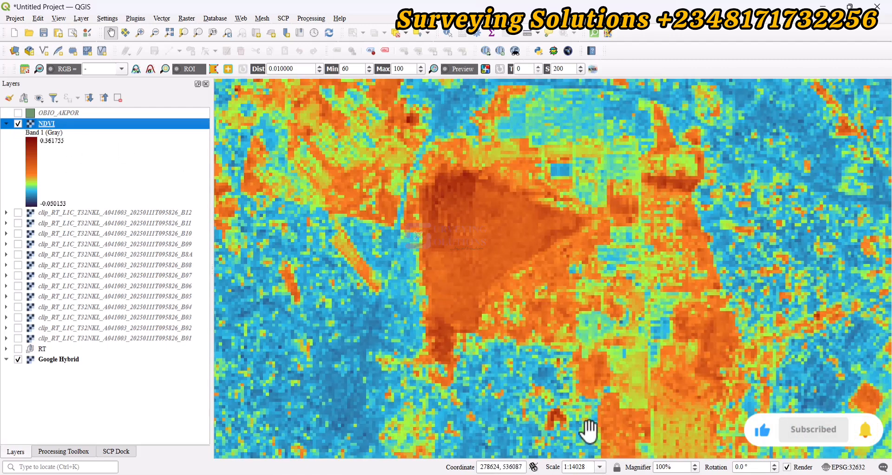
Step: Switch to the VegIndices document in Word, copy the EVI expression 2.5 * ((B8 - B4) / (B8 + 6 * B4 - 7.5 * B2 + 1)), and return to QGIS
key("alt+Tab")
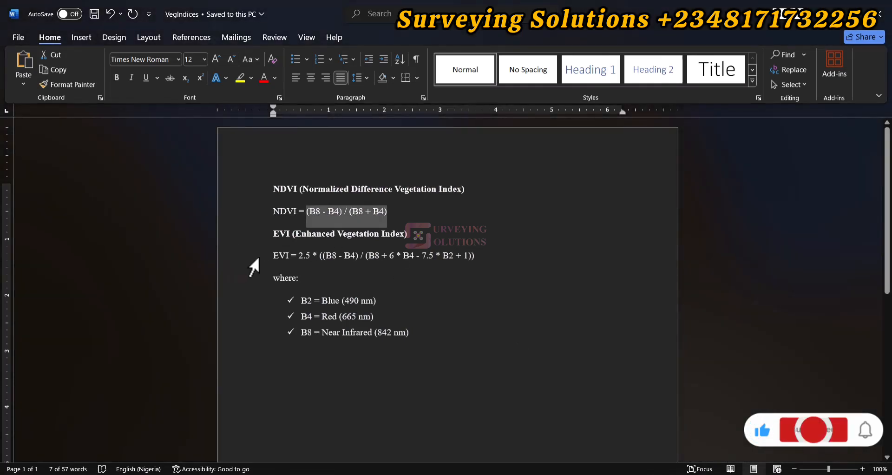
left_click_drag(297, 256, 468, 261)
right_click(460, 255)
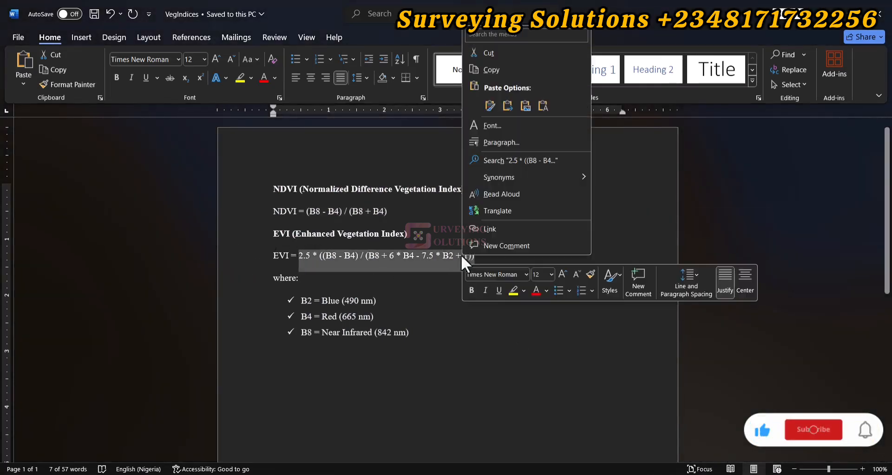
left_click(484, 71)
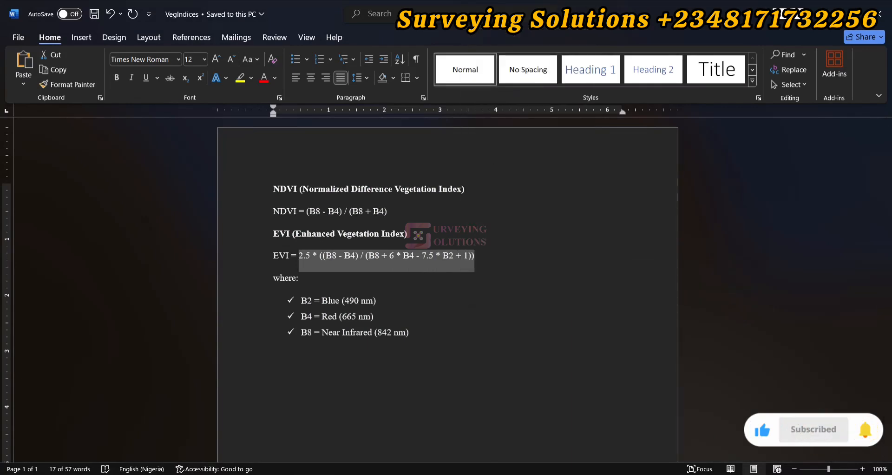
key("alt+Tab")
Step: Start a Raster Calculator run and paste the copied EVI formula, 2.5 * ((B8 - B4) / (B8 + 6 * B4 - 7.5 * B2 + 1)), as its expression
left_click(187, 18)
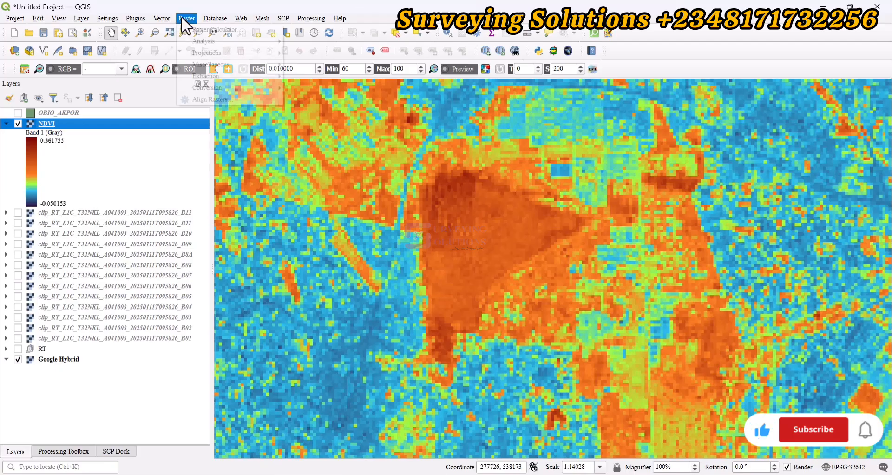
left_click(202, 27)
right_click(302, 342)
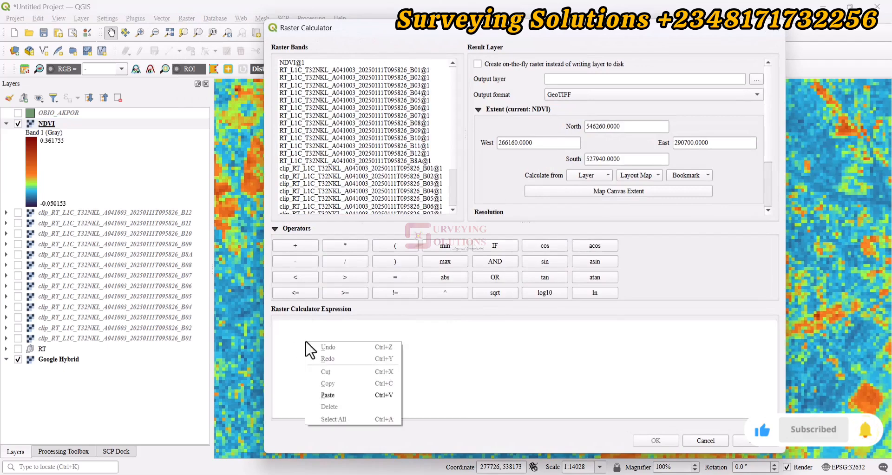
left_click(333, 394)
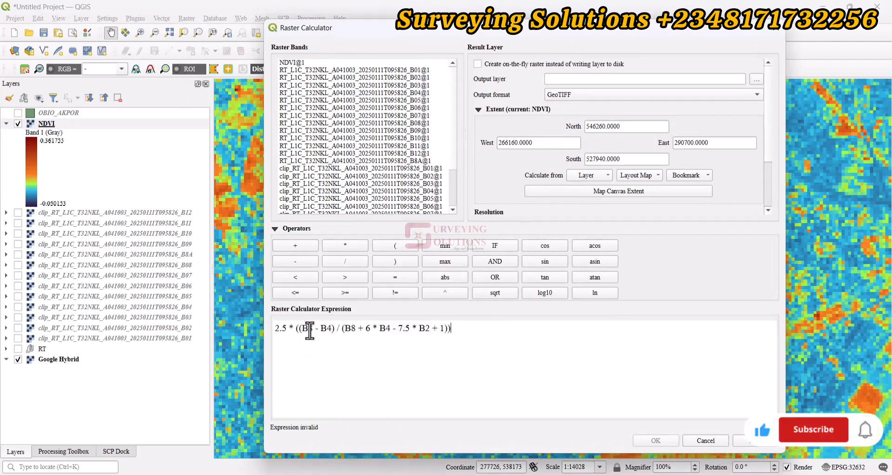
Step: Replace B8 and B4 in the EVI expression's numerator with the clipped B08@1 and B04@1 bands
scroll(351, 175, "down", 3)
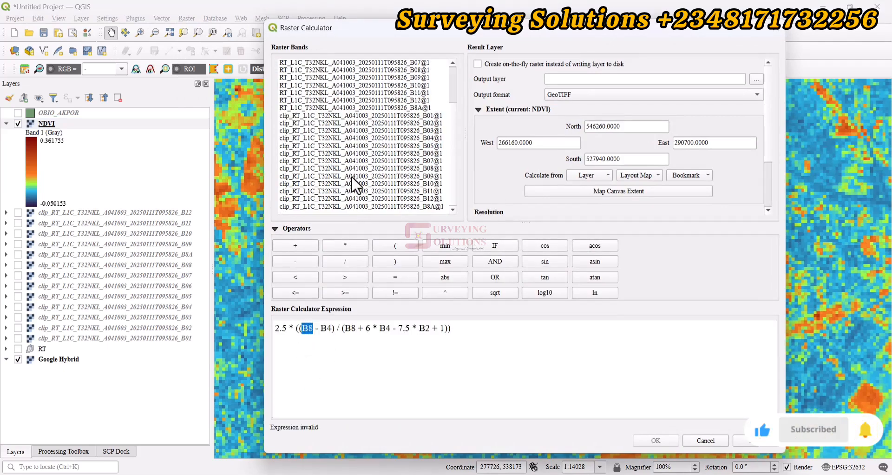
double_click(354, 166)
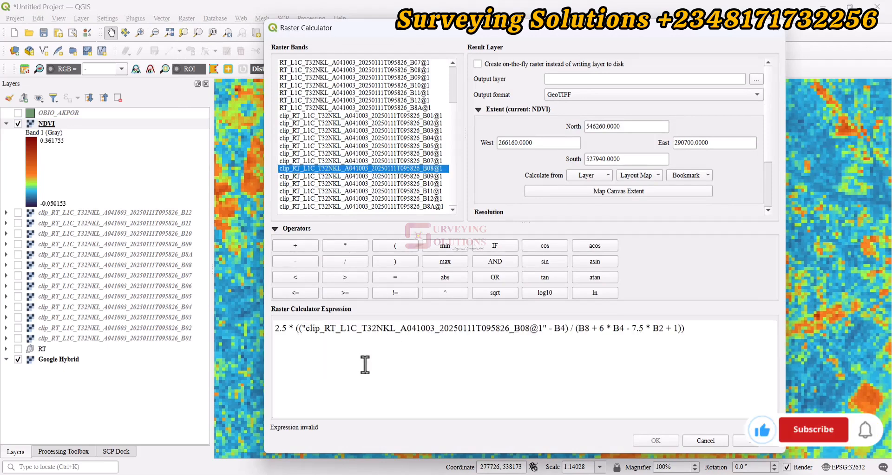
double_click(560, 328)
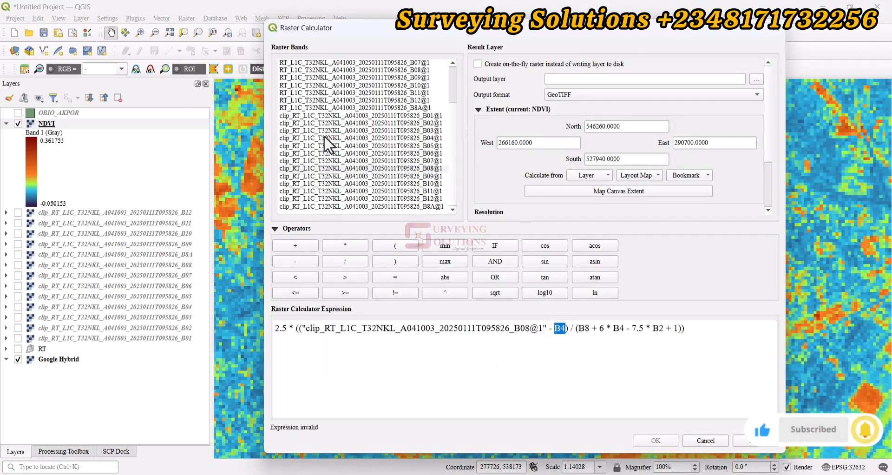
double_click(325, 138)
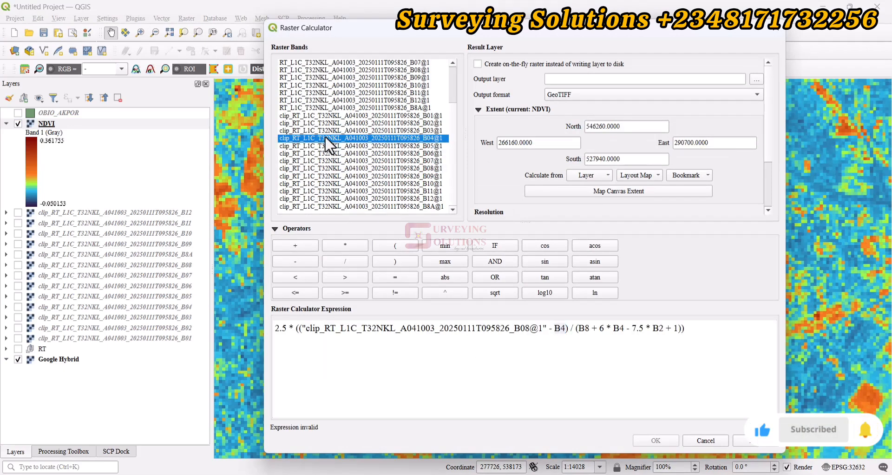
Step: Replace B8, B4 and B2 in the EVI expression's denominator with the clipped B08@1, B04@1 and B02@1 bands
double_click(536, 340)
double_click(354, 168)
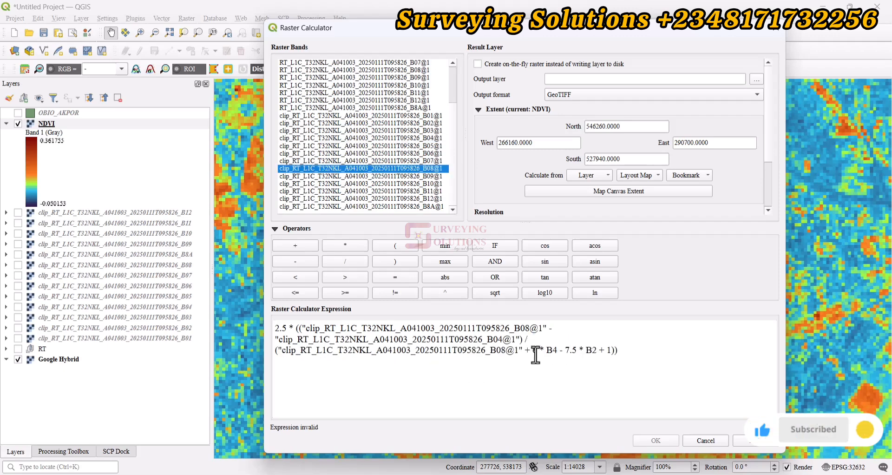
left_click(549, 349)
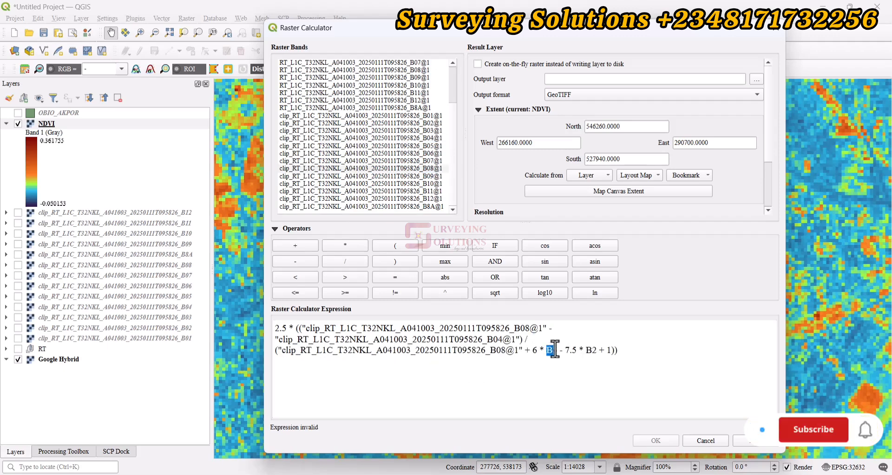
double_click(371, 138)
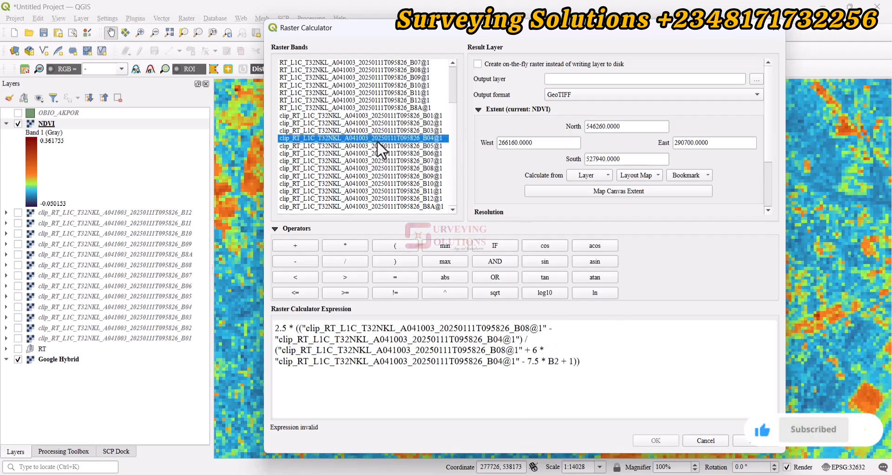
double_click(553, 361)
left_click(362, 123)
double_click(361, 123)
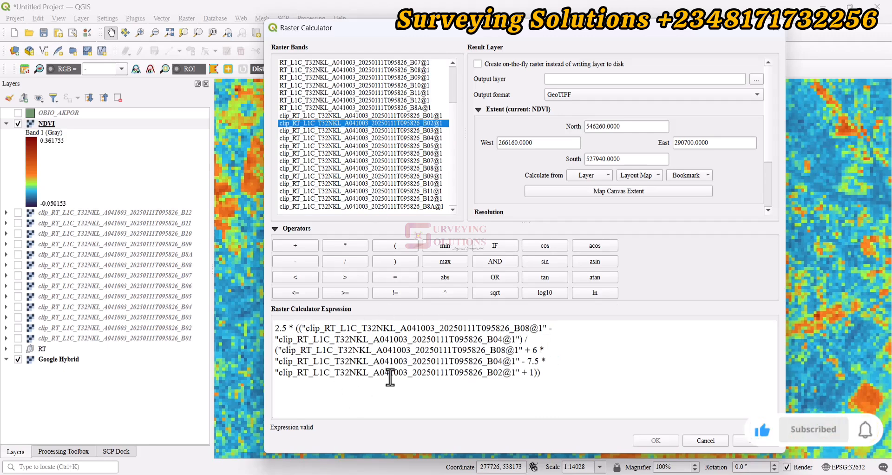
Step: Set the output raster to EVI in the NDVI_Sentinel2 folder and run the calculation
left_click(756, 79)
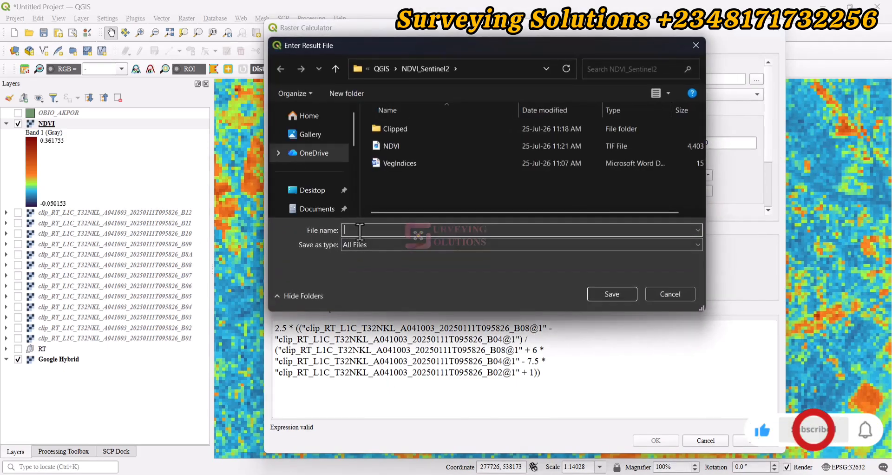
type("EV")
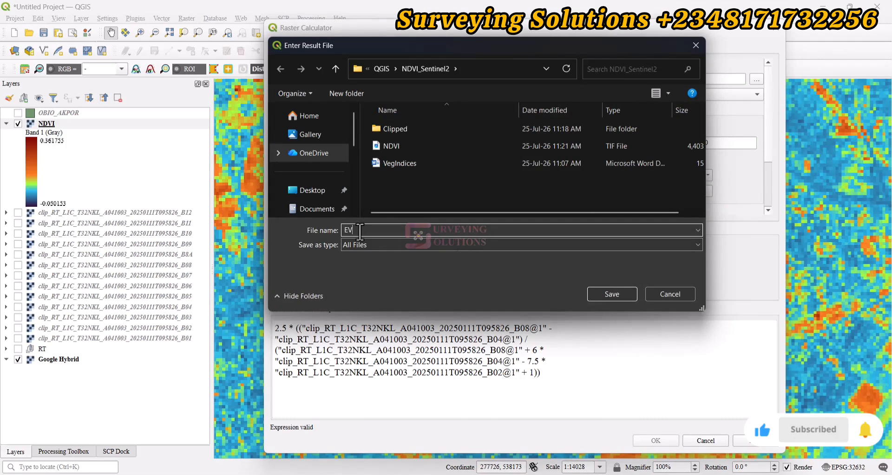
type("I")
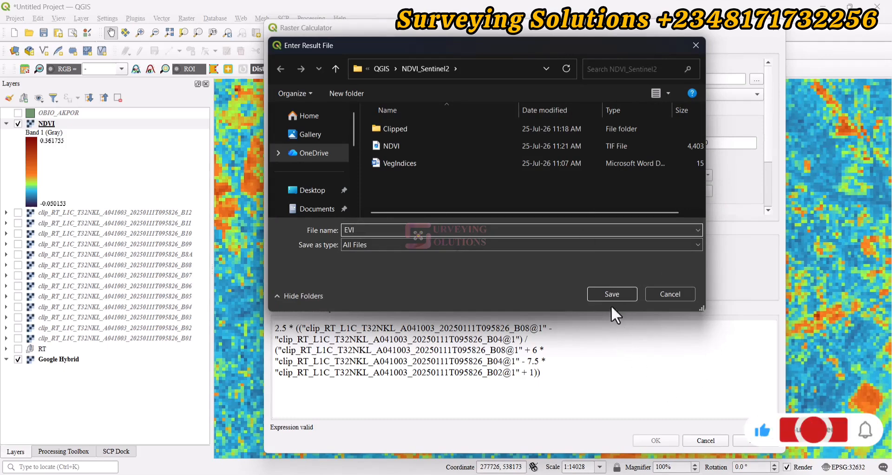
left_click(605, 293)
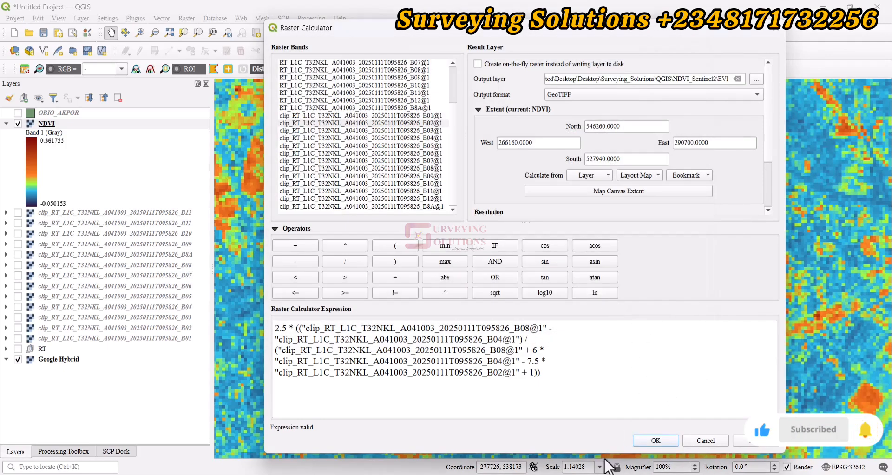
left_click(656, 440)
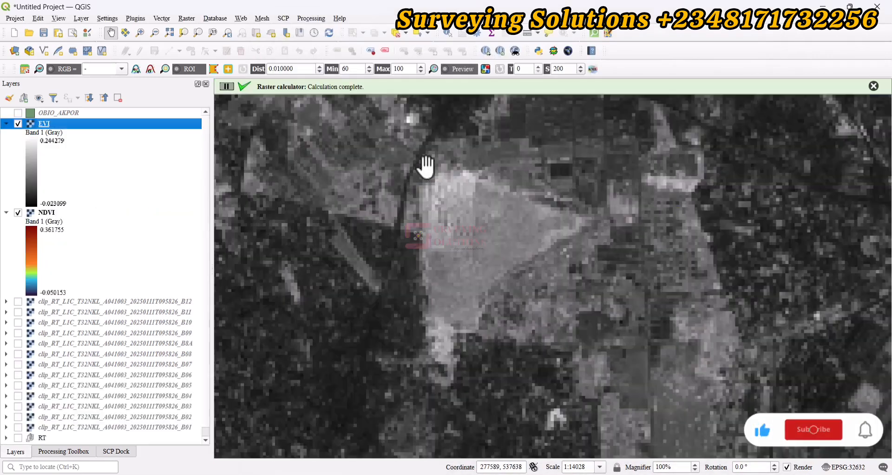
Step: Style the EVI layer as singleband pseudocolor with Equal Interval classification and apply it
double_click(44, 122)
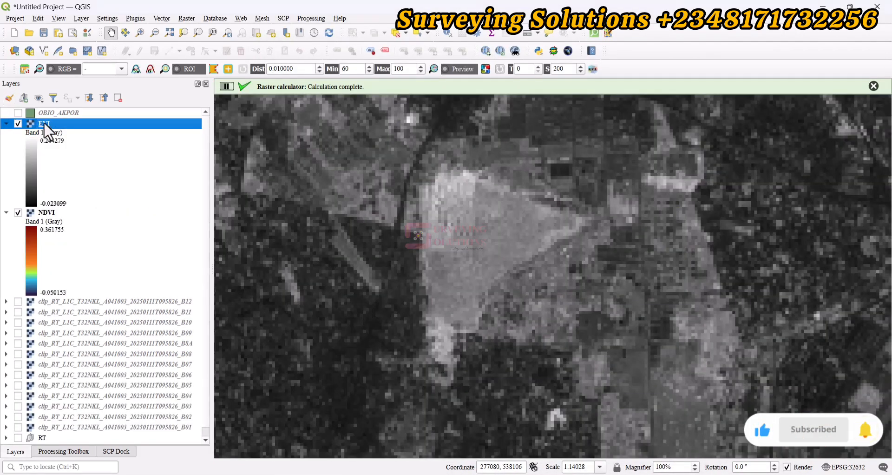
left_click(395, 175)
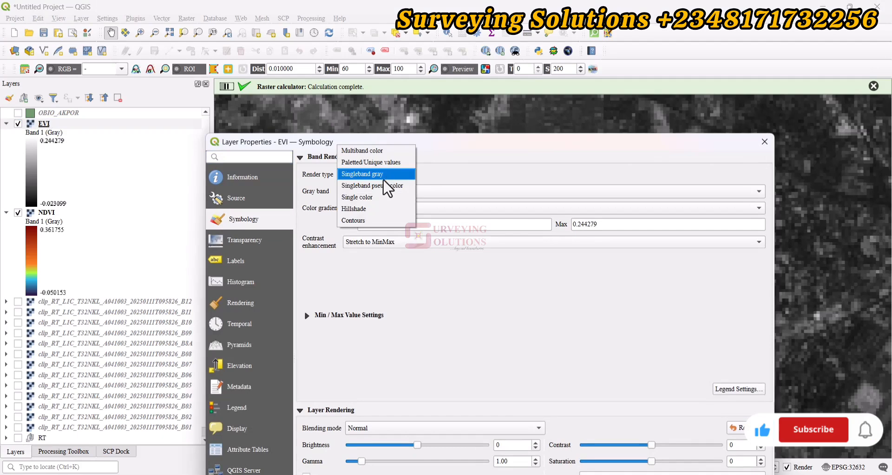
left_click(385, 183)
left_click_drag(424, 141, 403, 17)
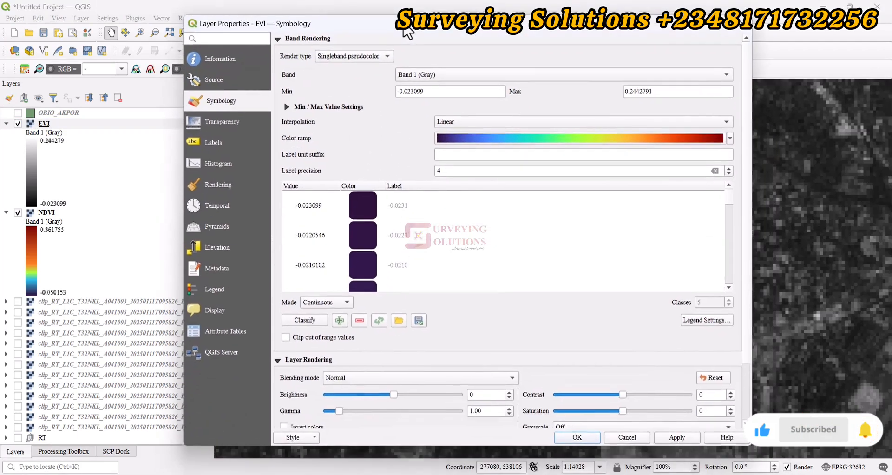
left_click(318, 297)
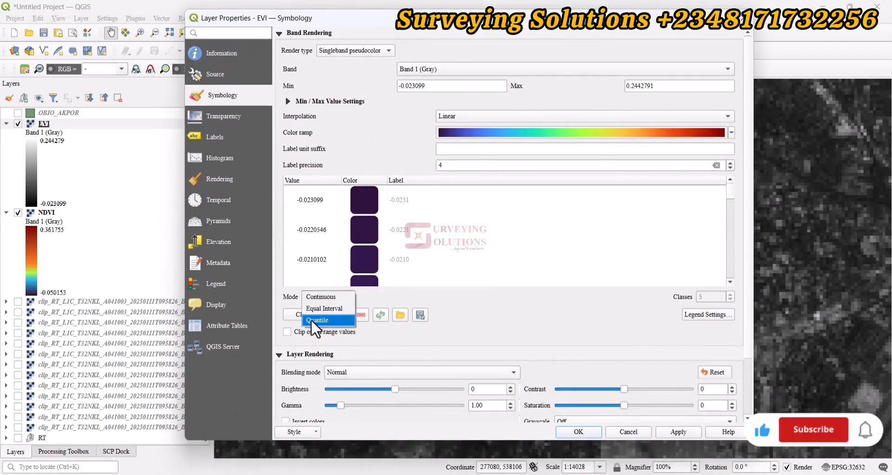
left_click(314, 310)
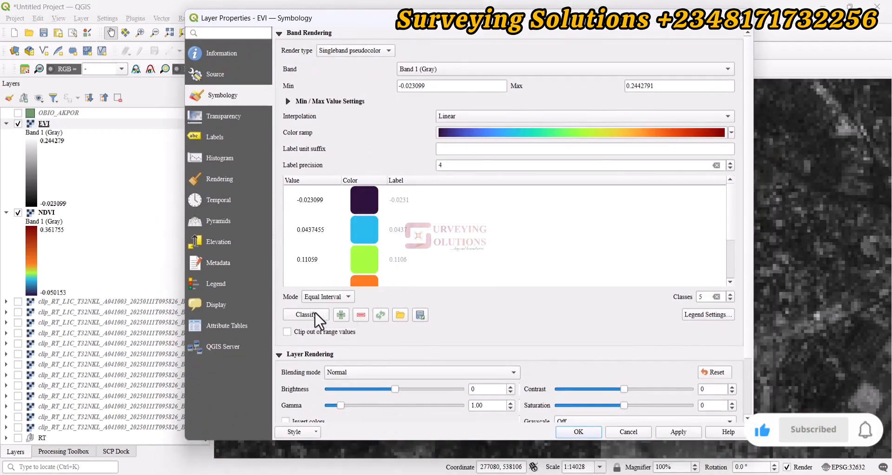
left_click(684, 433)
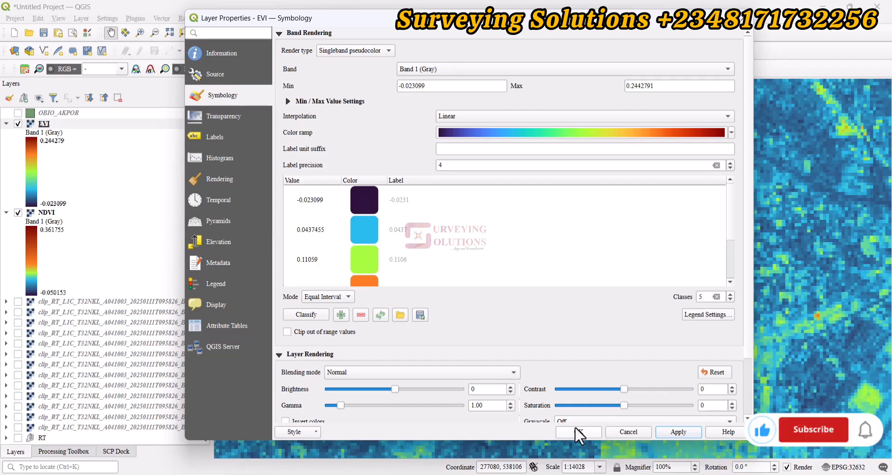
left_click(576, 429)
Step: Change the EVI layer's classification mode to Quantile and apply the new symbology
left_click(36, 124)
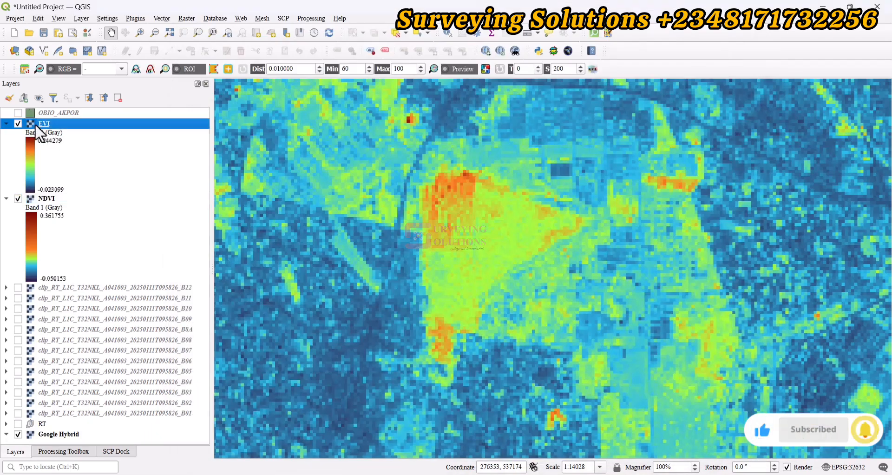
double_click(35, 123)
left_click(321, 299)
left_click(321, 298)
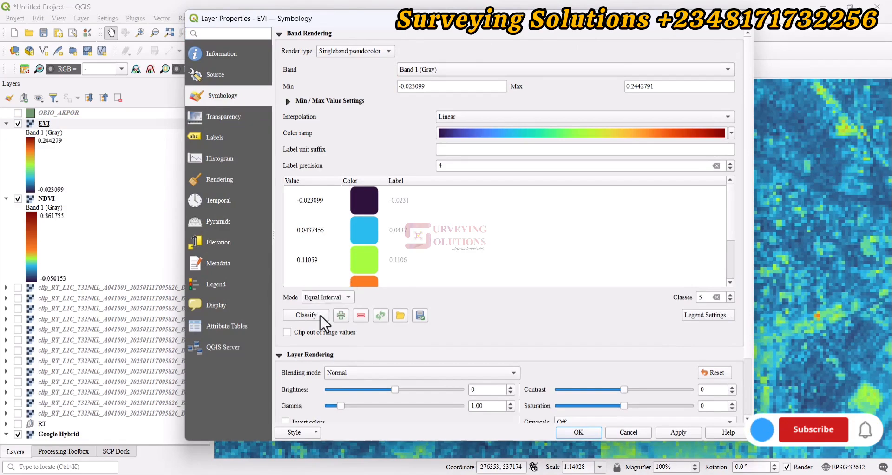
left_click(321, 299)
left_click(321, 308)
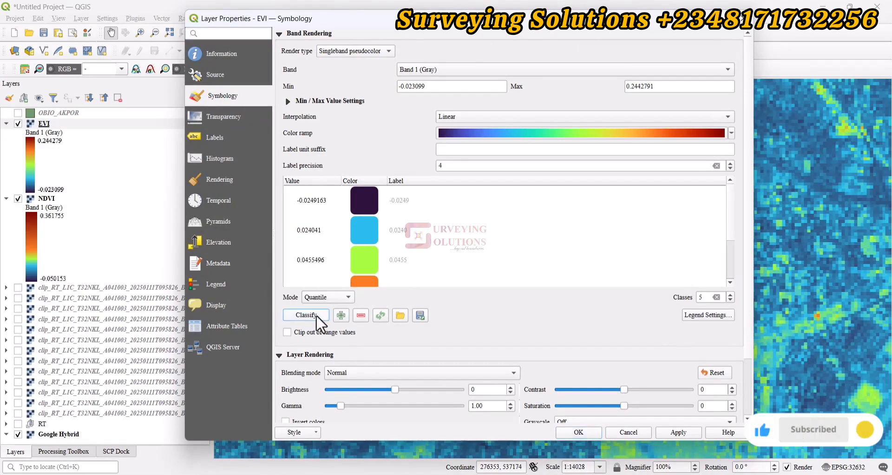
left_click(678, 430)
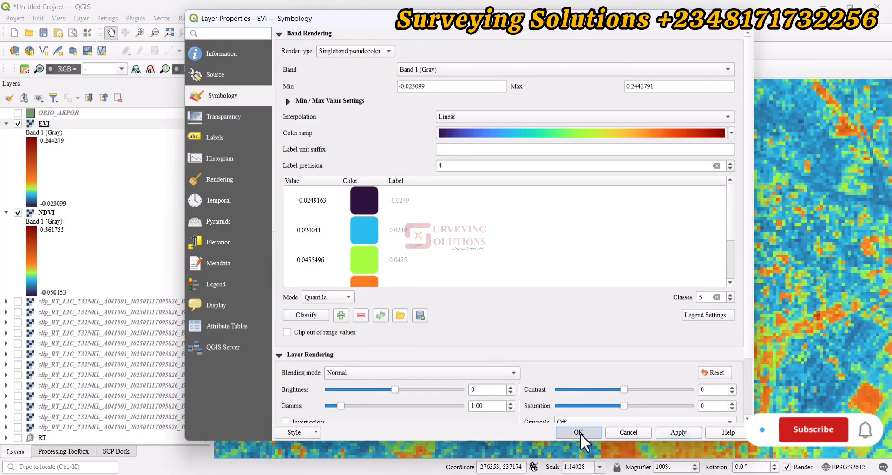
left_click(580, 433)
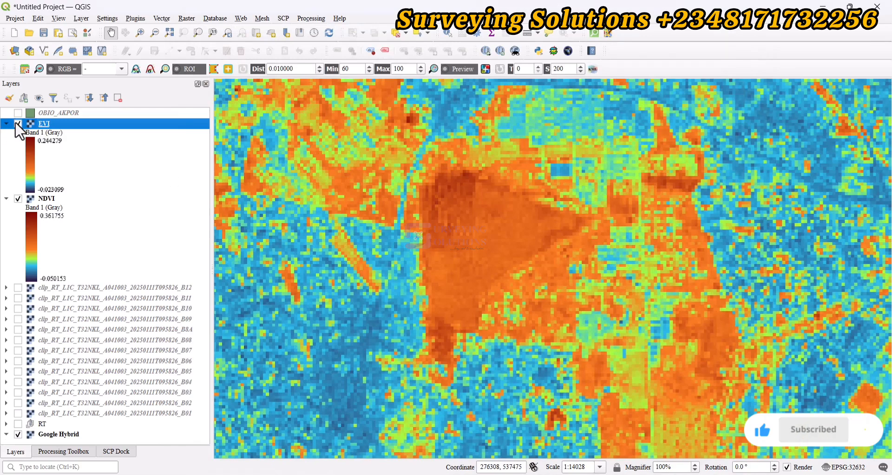
Step: Zoom to the full extent of the EVI layer and examine the area around the southwestern waterways up close
right_click(41, 123)
left_click(70, 128)
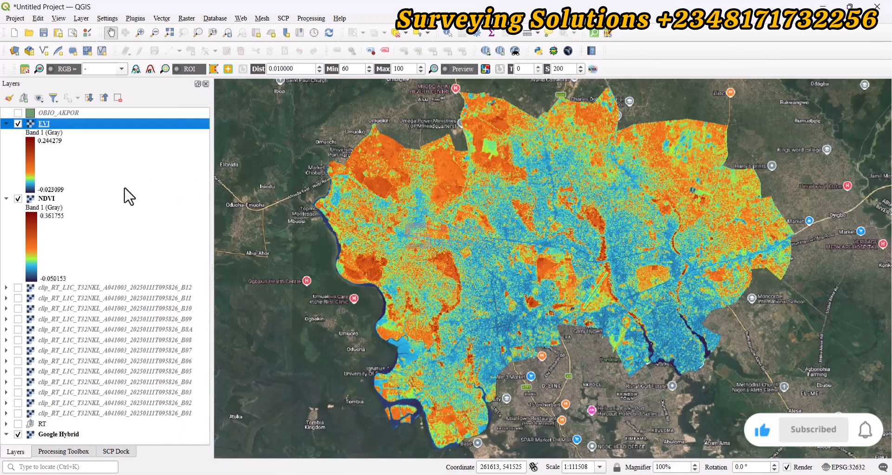
scroll(455, 218, "up", 3)
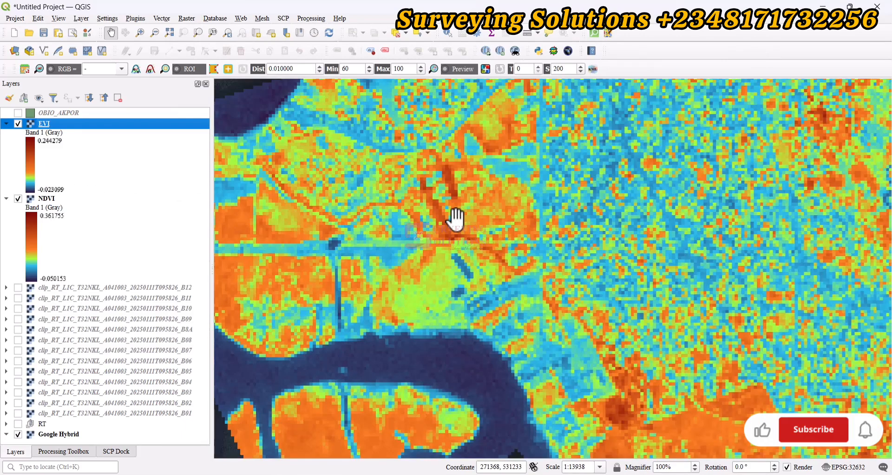